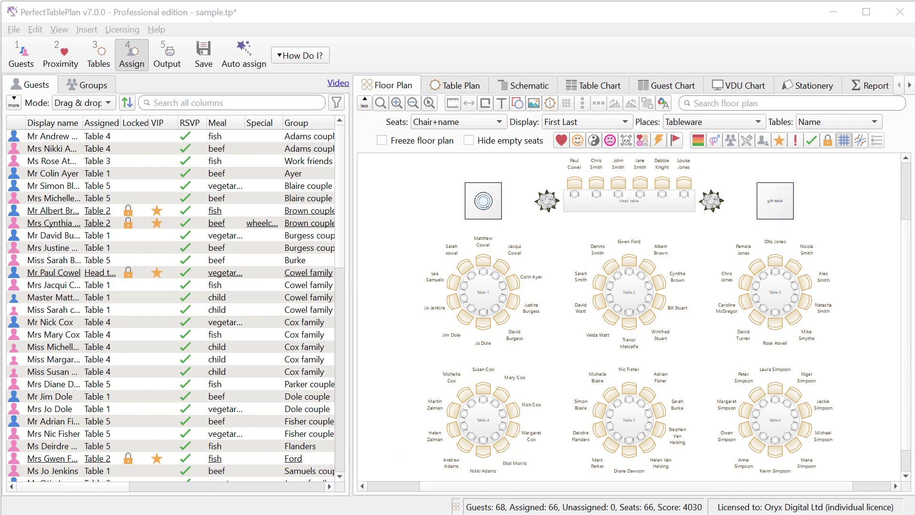
# Set both the toolbar and button icon sizes to Large in General preferences
pyautogui.click(37, 30)
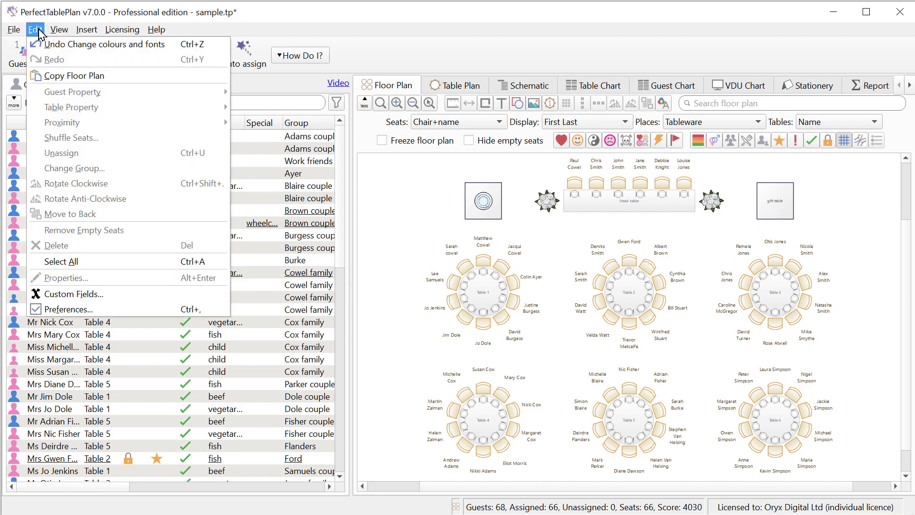
pyautogui.click(85, 314)
pyautogui.click(293, 87)
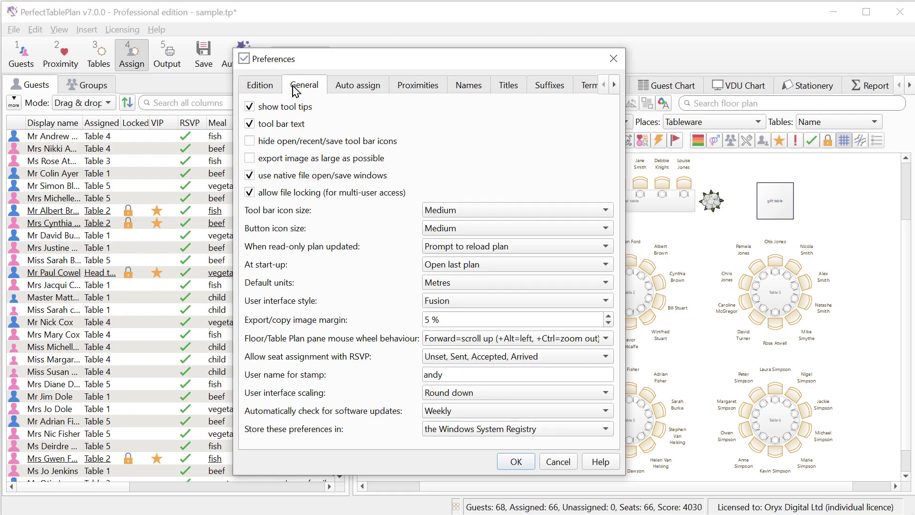
pyautogui.click(449, 213)
pyautogui.click(451, 225)
pyautogui.click(451, 228)
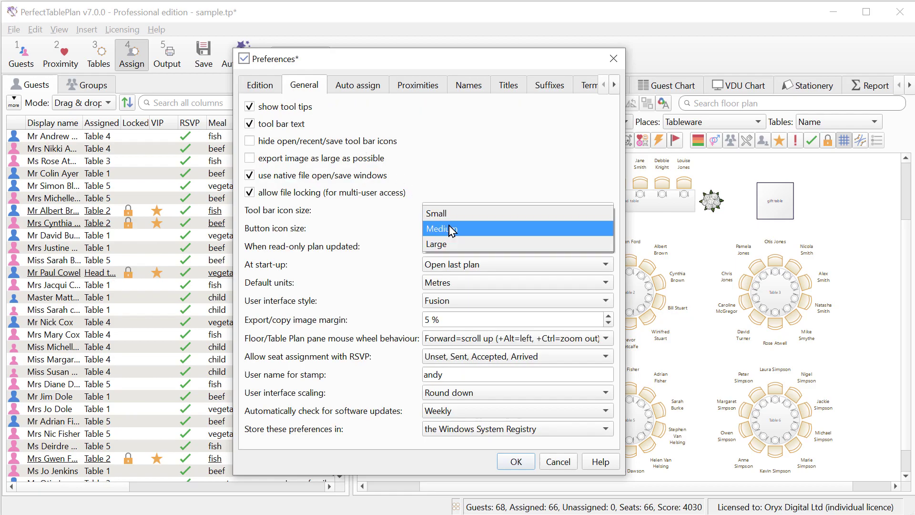
pyautogui.click(452, 246)
pyautogui.click(512, 461)
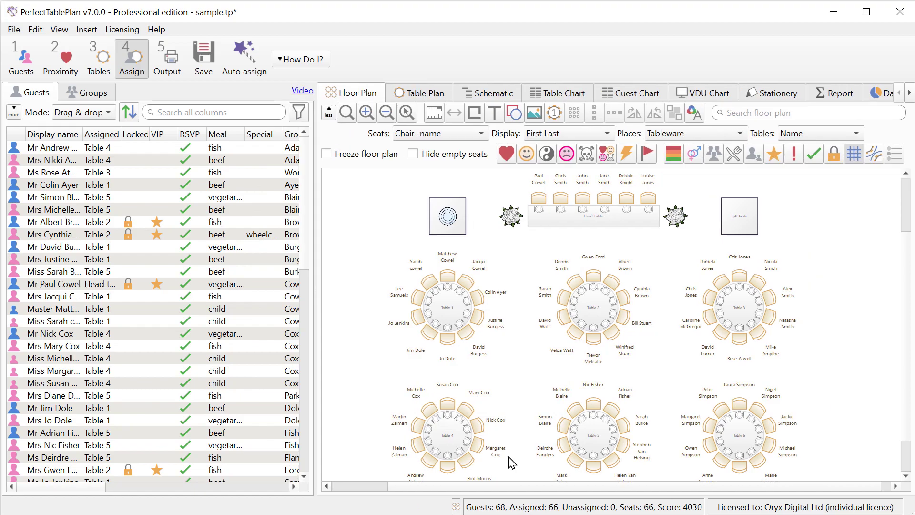
# Reopen the General preferences and view the User interface scaling choices
pyautogui.click(35, 29)
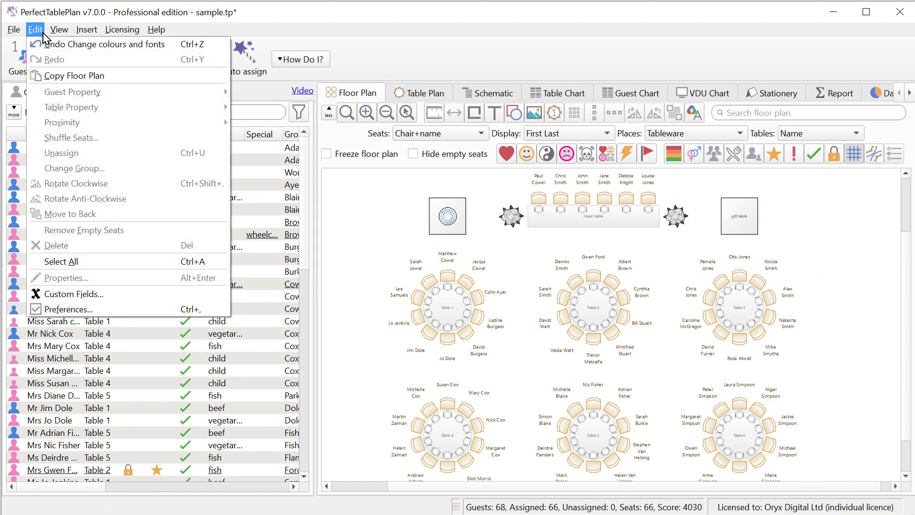
pyautogui.click(71, 309)
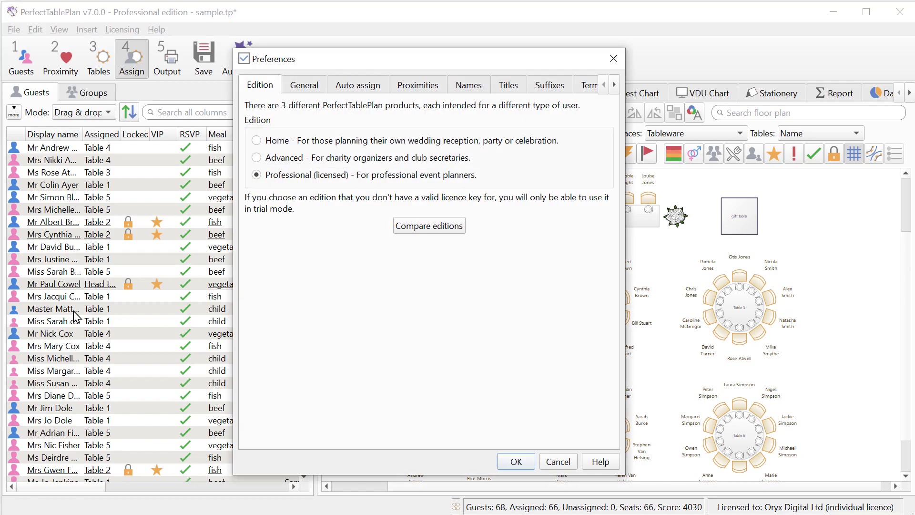
pyautogui.click(301, 87)
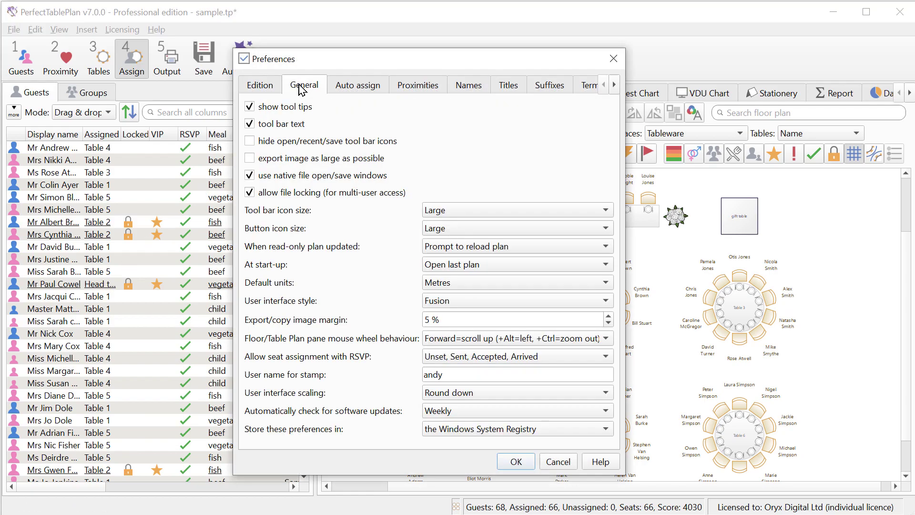
pyautogui.click(453, 393)
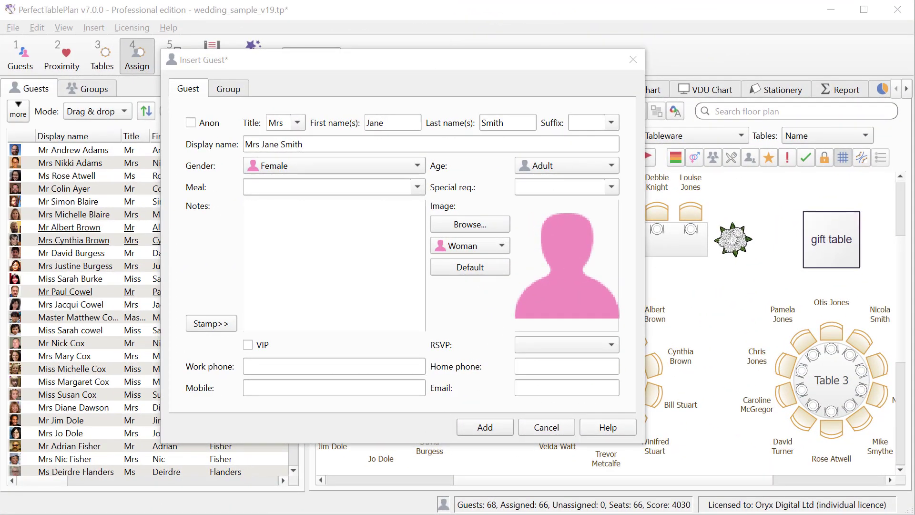
# Attach the woman's photo 01358 as the new guest's image
pyautogui.moveTo(914, 143); pyautogui.dragTo(579, 270)
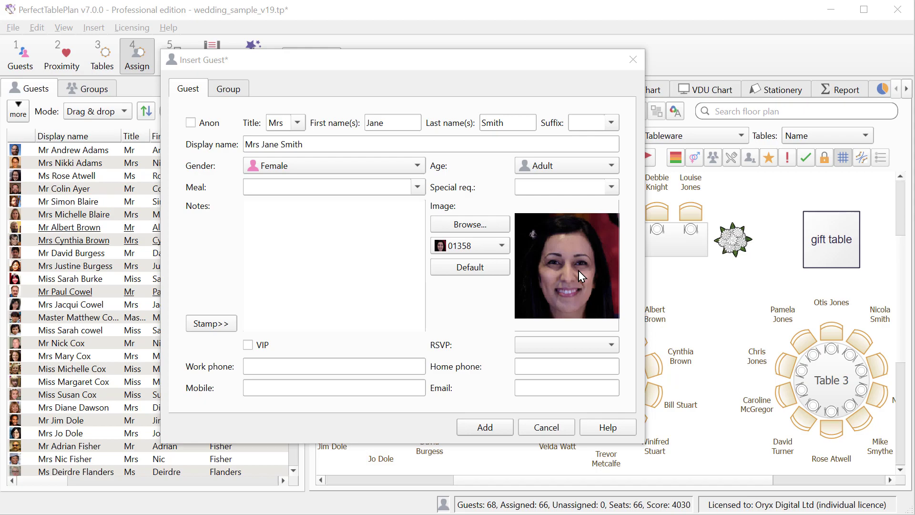
# Add the new guest, group the guest list, and show floor plan seats as circular image+name
pyautogui.click(485, 427)
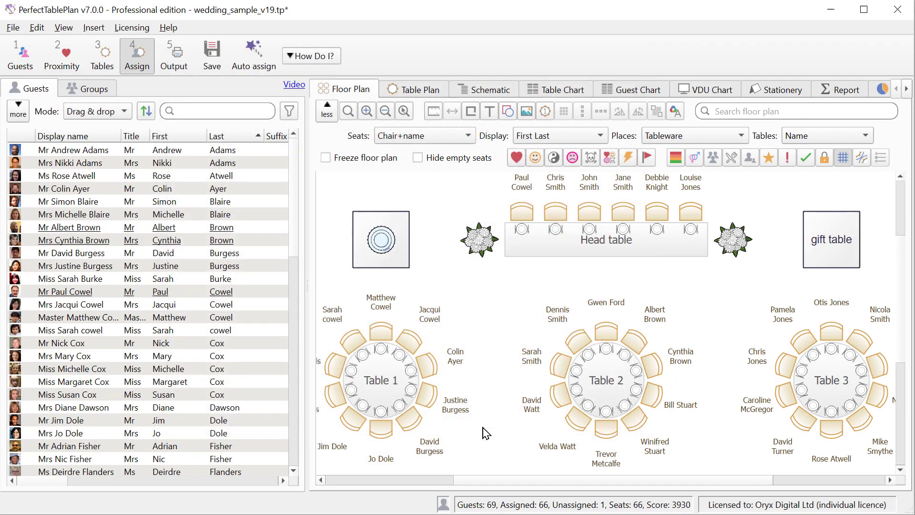
pyautogui.click(98, 93)
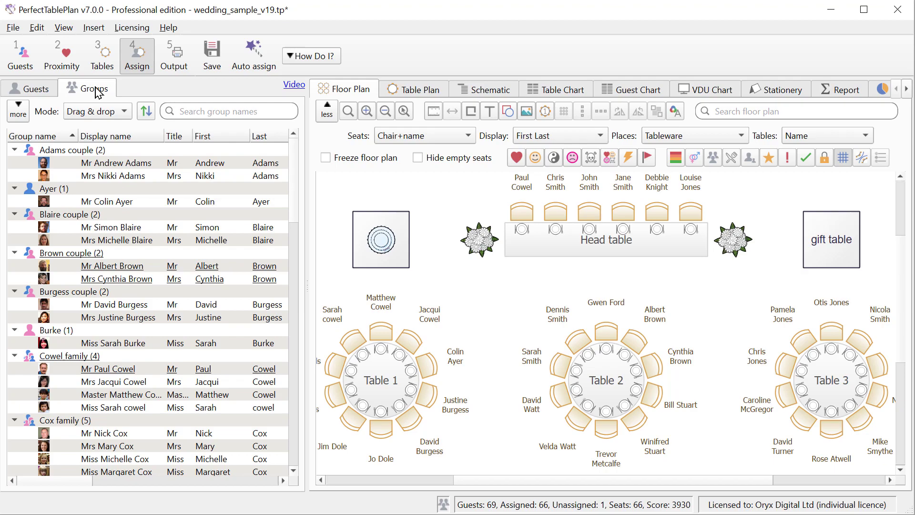
pyautogui.click(429, 138)
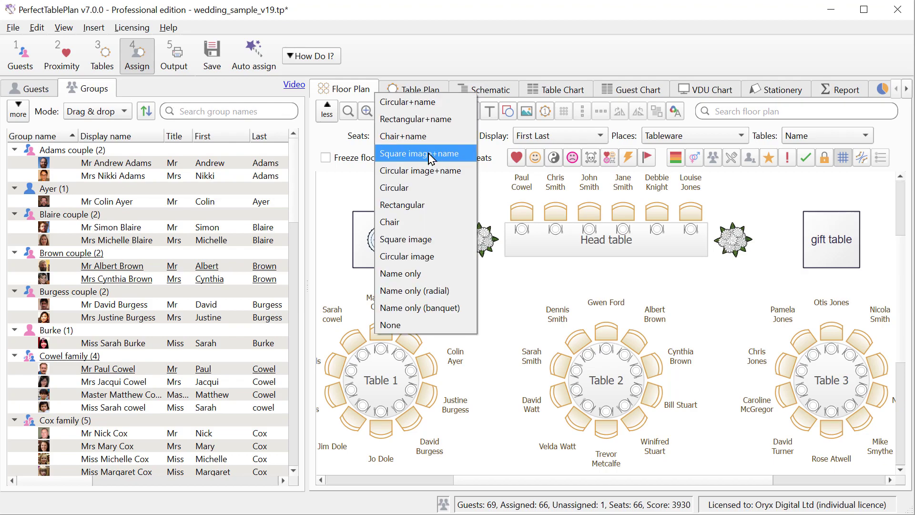
pyautogui.click(433, 154)
pyautogui.click(432, 137)
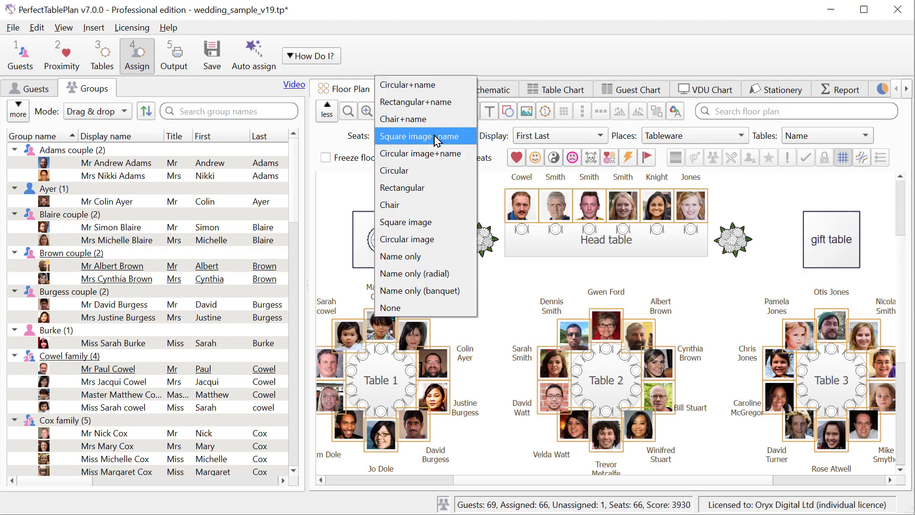
pyautogui.click(433, 155)
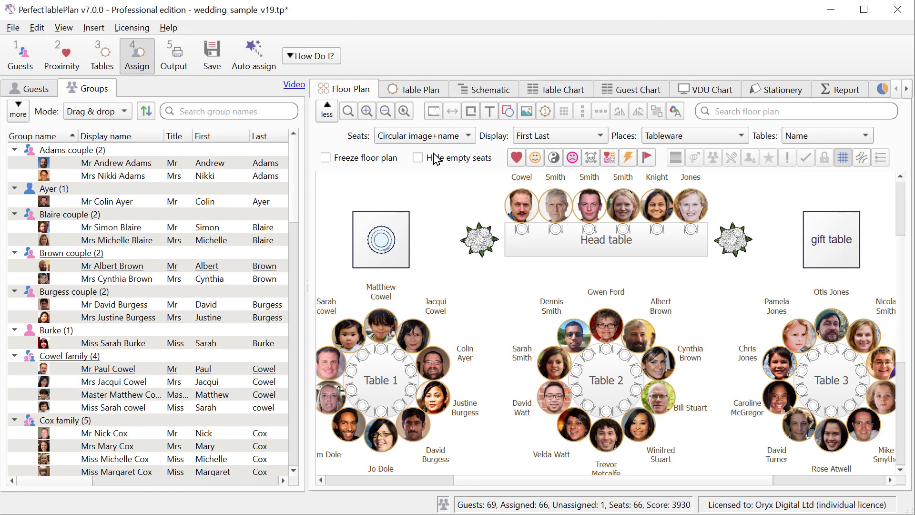
# Show the Head table plan's seats as circular image+name, then switch to the Schematic listing
pyautogui.click(421, 90)
pyautogui.click(326, 113)
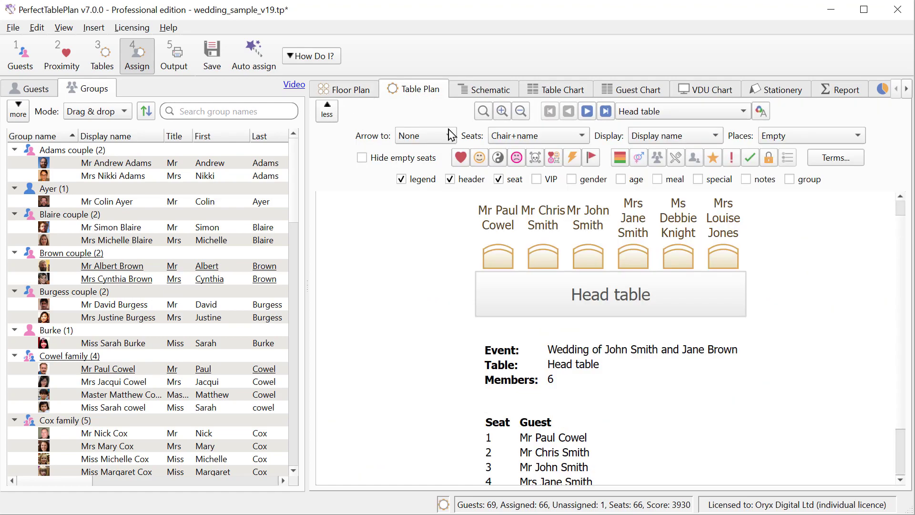
pyautogui.click(514, 140)
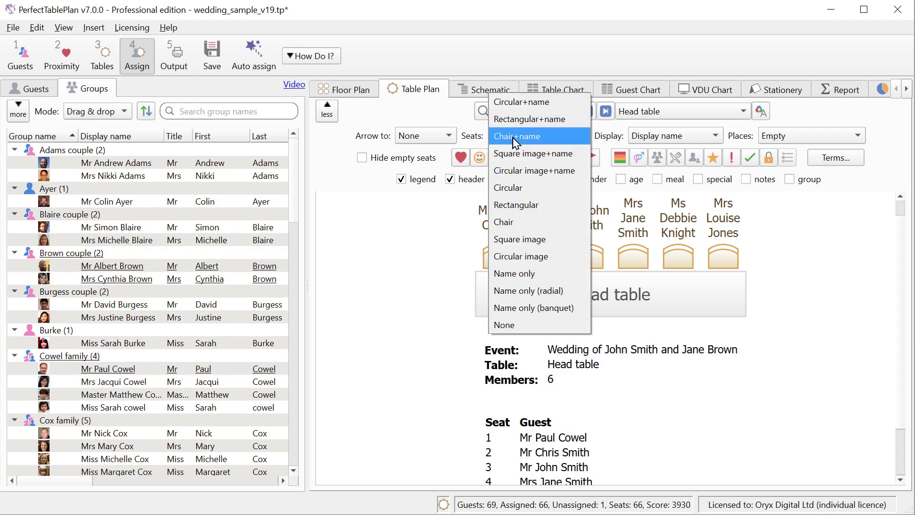
pyautogui.click(517, 171)
pyautogui.click(504, 89)
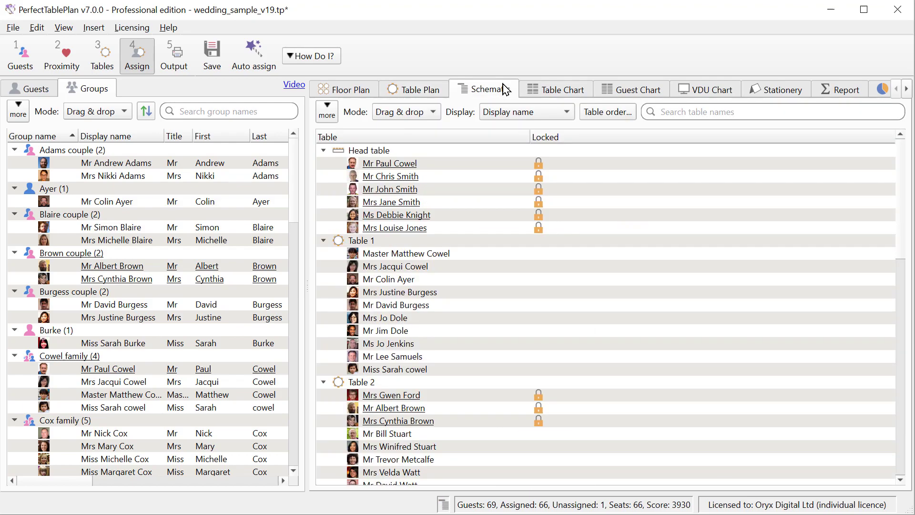
# Select the place card's guest photo placeholder and preview the cards with Display set to Item
pyautogui.click(780, 91)
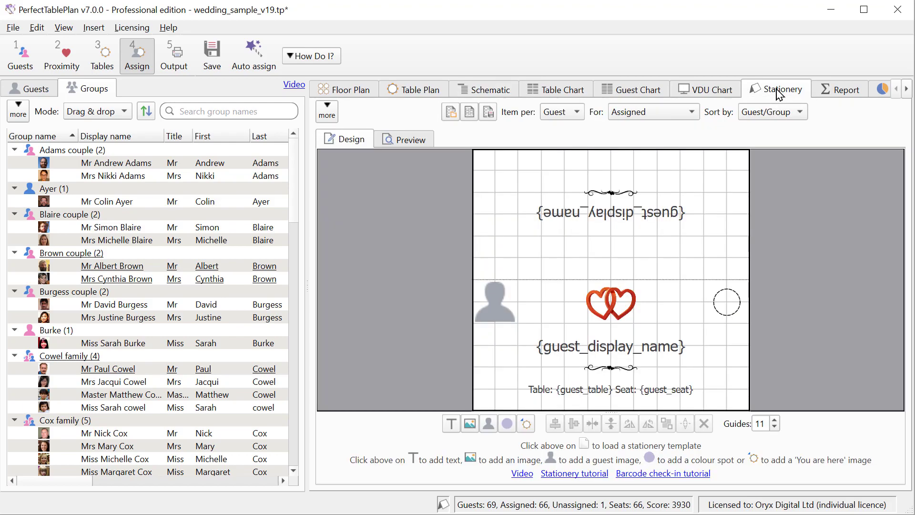
pyautogui.click(502, 297)
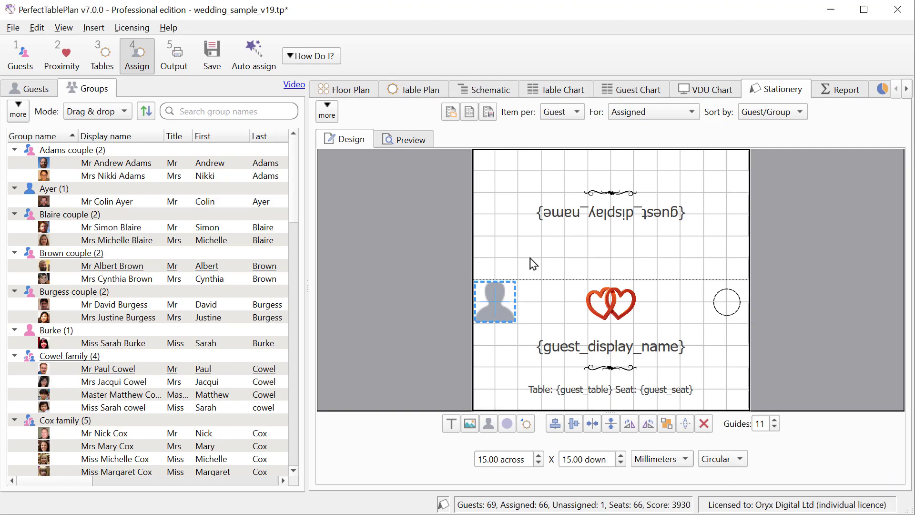
pyautogui.click(410, 140)
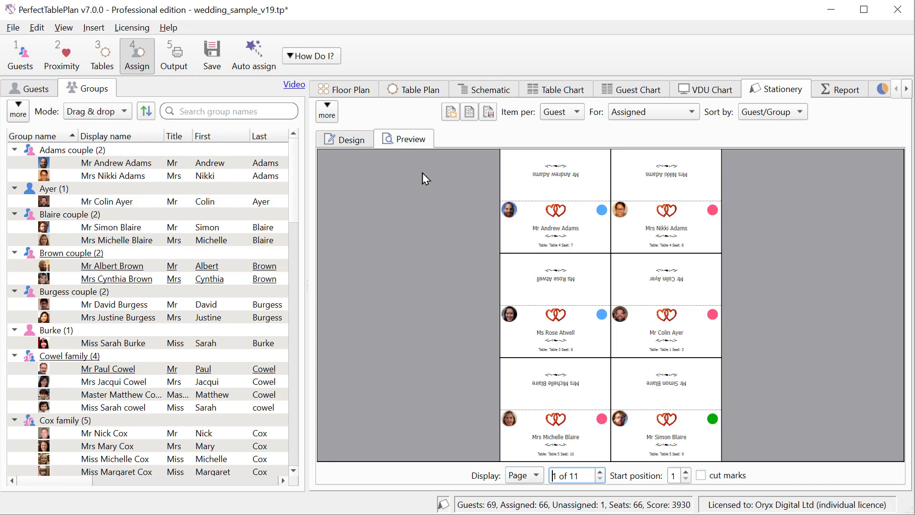
pyautogui.click(536, 475)
pyautogui.click(519, 493)
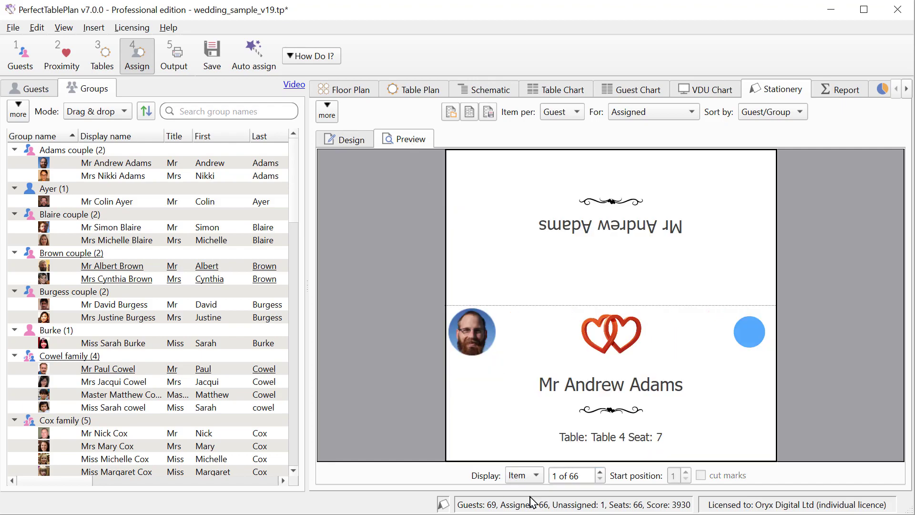
# Step through the previewed place cards and review the Item per options
pyautogui.click(601, 471)
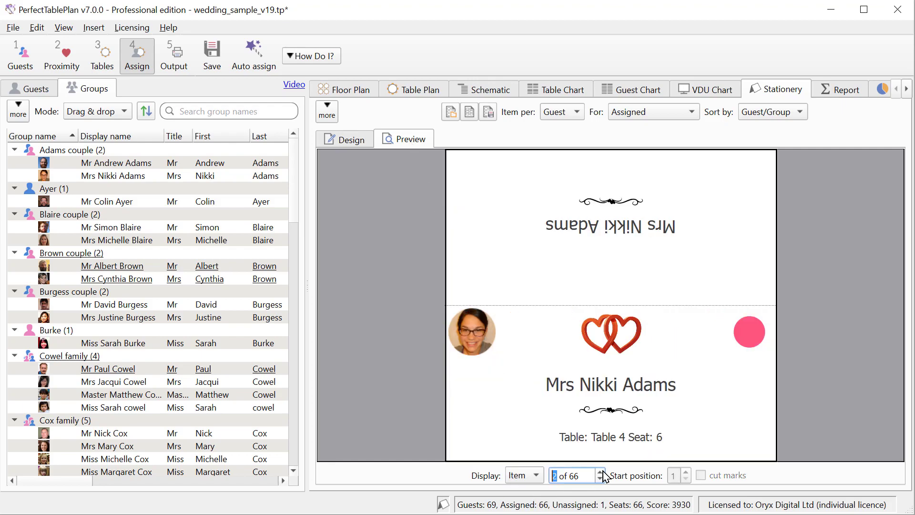
pyautogui.click(600, 471)
pyautogui.click(601, 471)
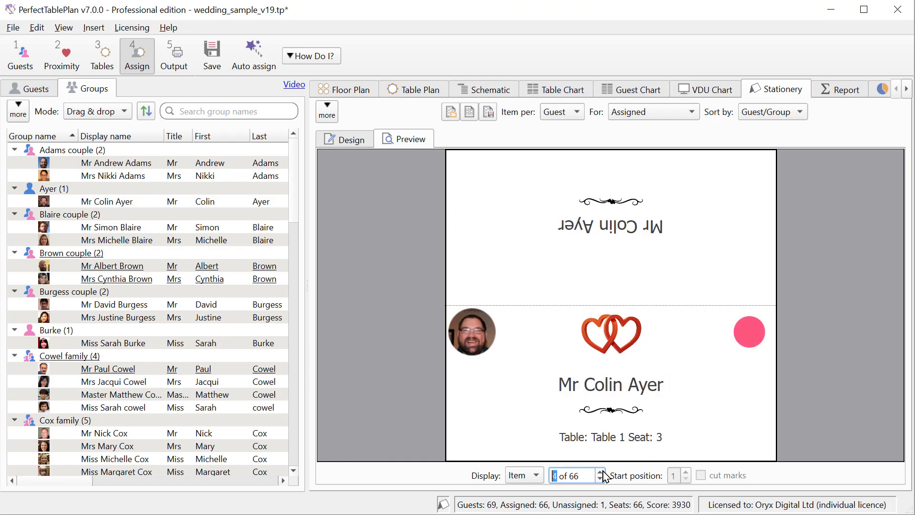
pyautogui.click(552, 116)
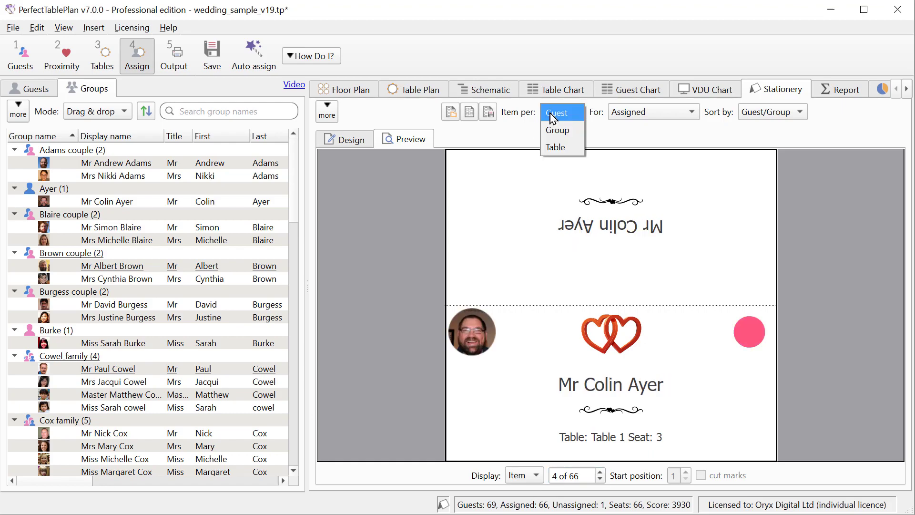
pyautogui.press('Down')
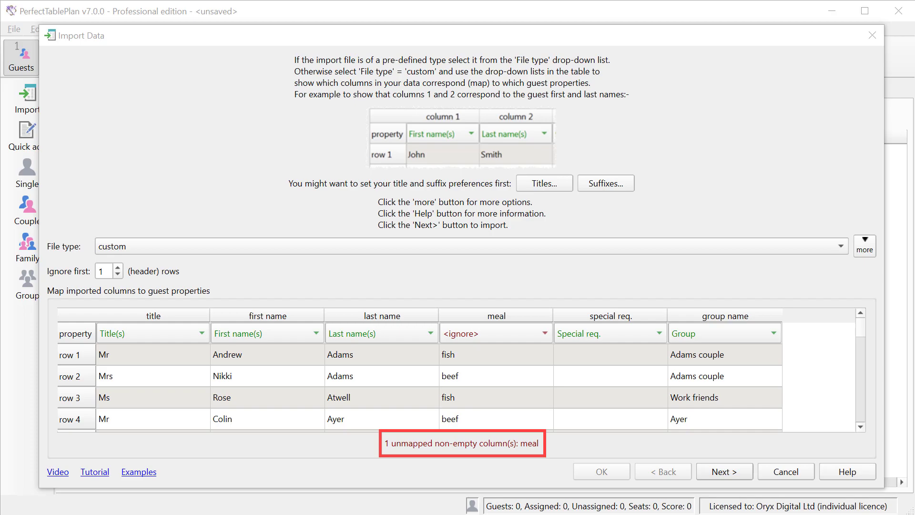
# Map the meal column to the Meal property and continue to the 69-guest import review
pyautogui.click(517, 333)
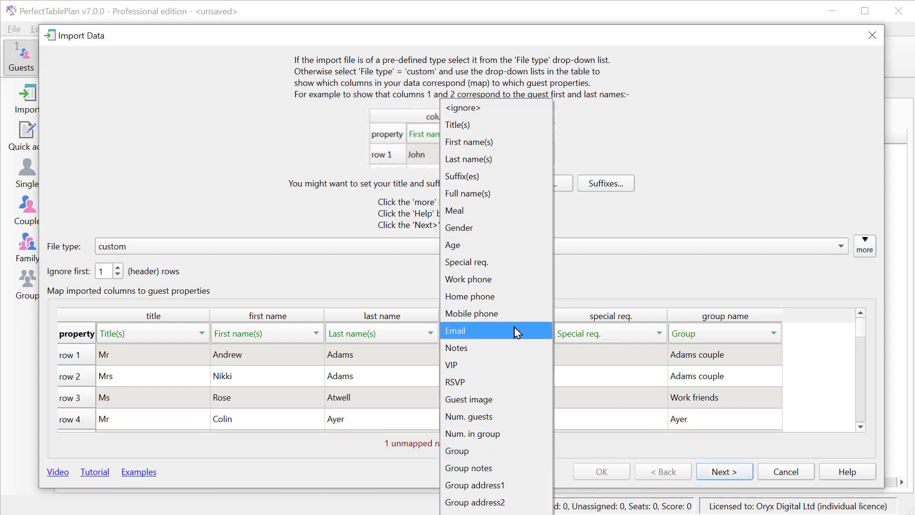
pyautogui.click(506, 212)
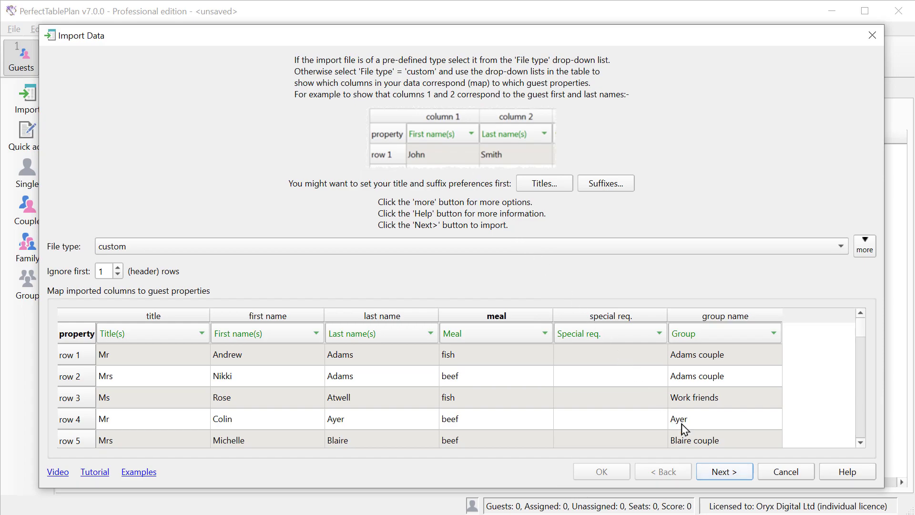
pyautogui.click(722, 471)
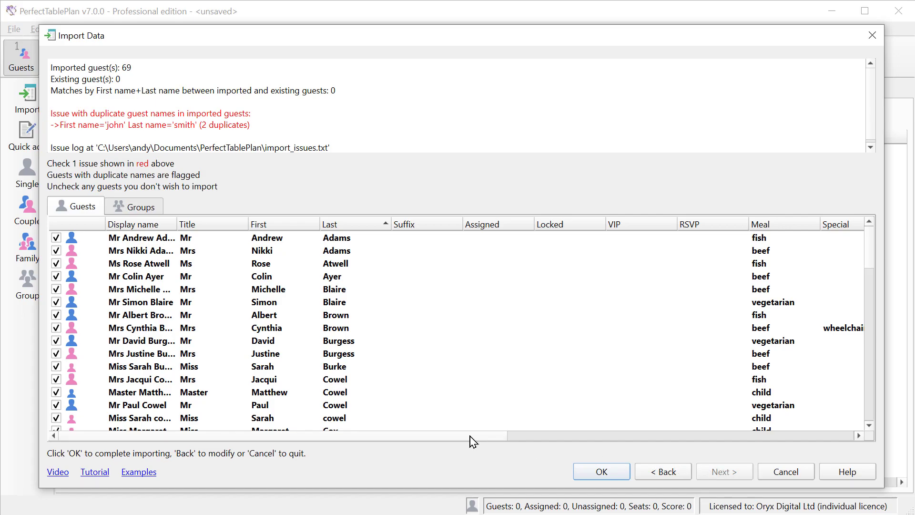
# Scroll the import preview and exclude the second john smith duplicate from the import
pyautogui.moveTo(472, 436); pyautogui.dragTo(848, 431)
pyautogui.scroll(-17, 874, 376)
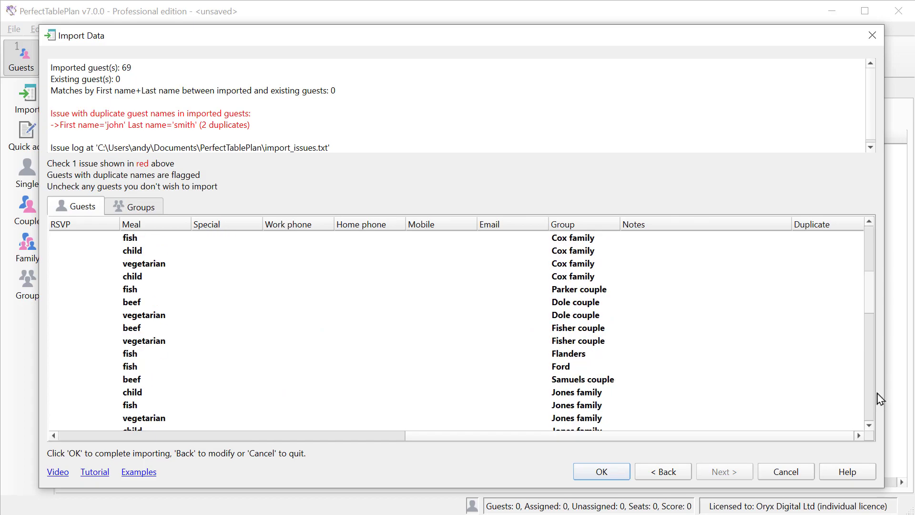
pyautogui.scroll(-1, 875, 380)
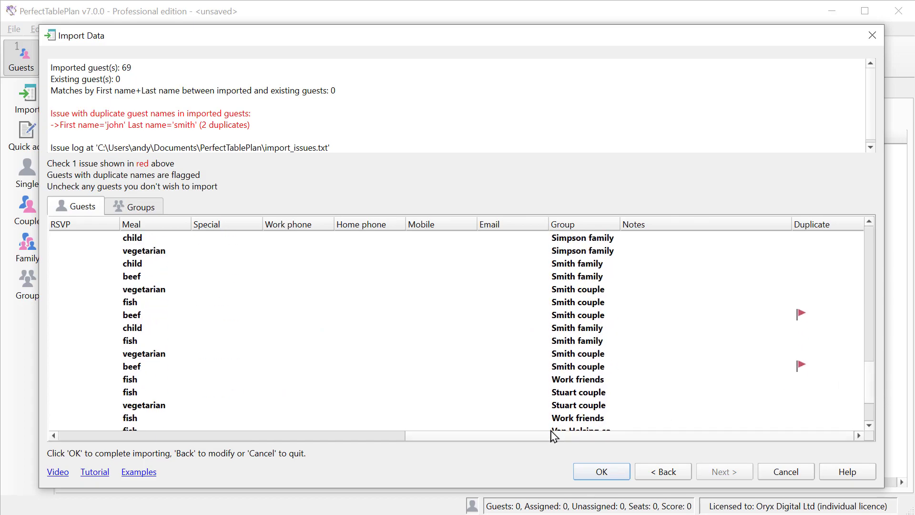
pyautogui.moveTo(455, 436); pyautogui.dragTo(78, 457)
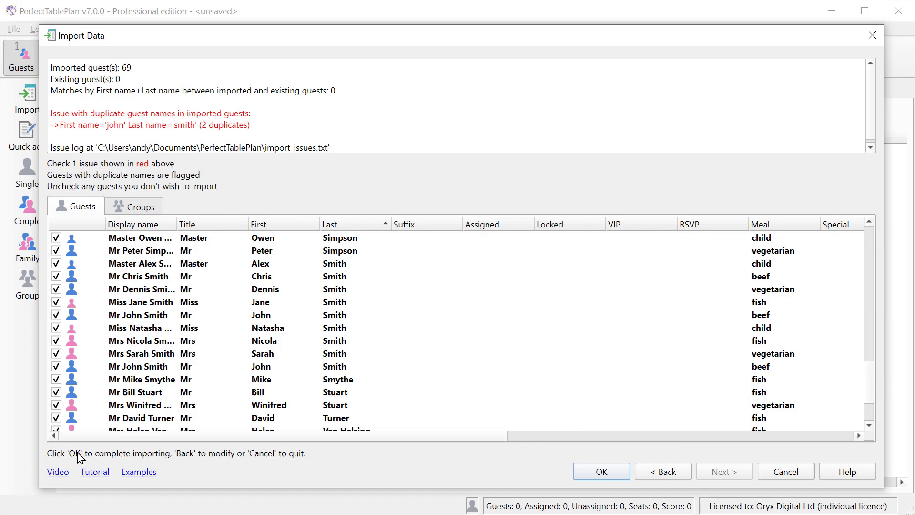
pyautogui.click(57, 368)
# Return to column mapping and show the file location and File encoding options
pyautogui.click(666, 472)
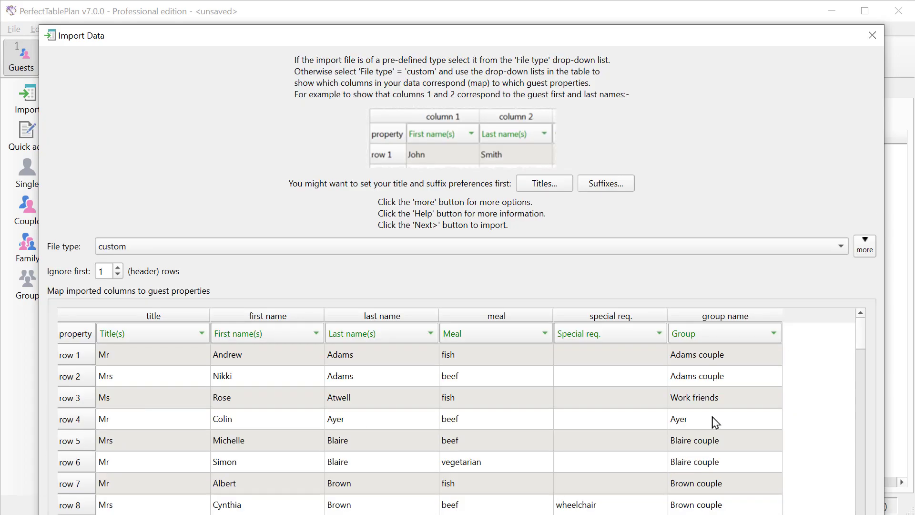
pyautogui.click(866, 245)
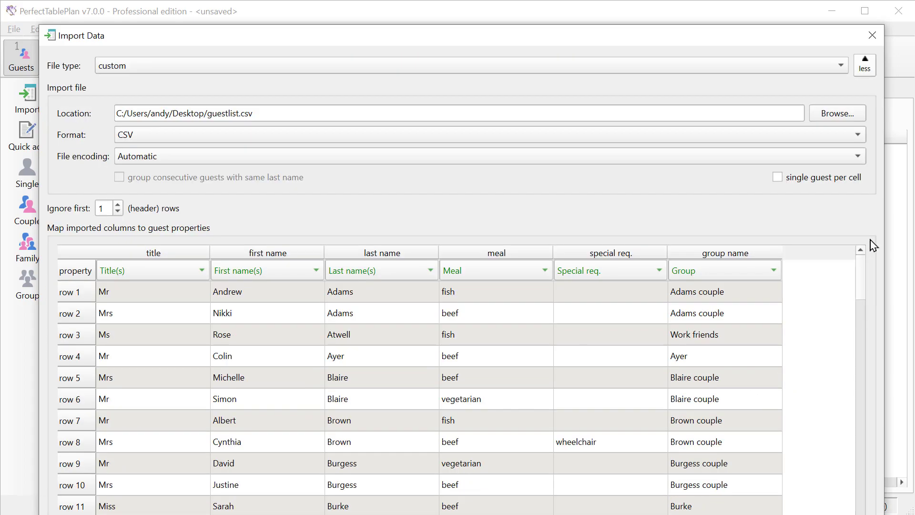
pyautogui.click(281, 158)
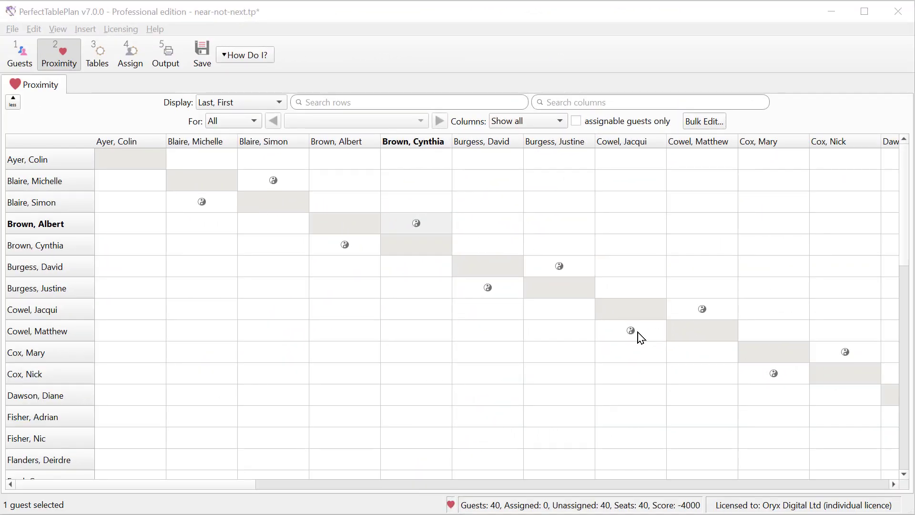
# Review a guest pair's proximity options, then auto-assign all 40 guests across Tables 1–5
pyautogui.click(641, 338)
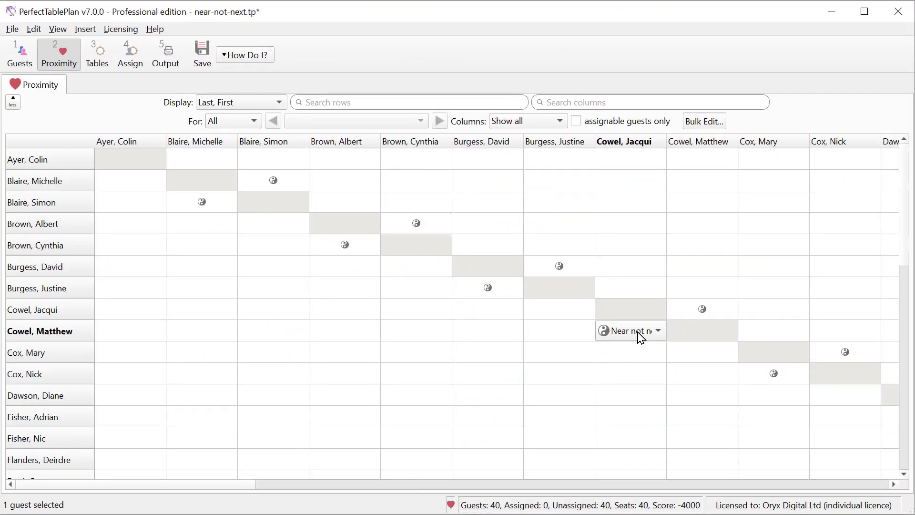
pyautogui.click(640, 337)
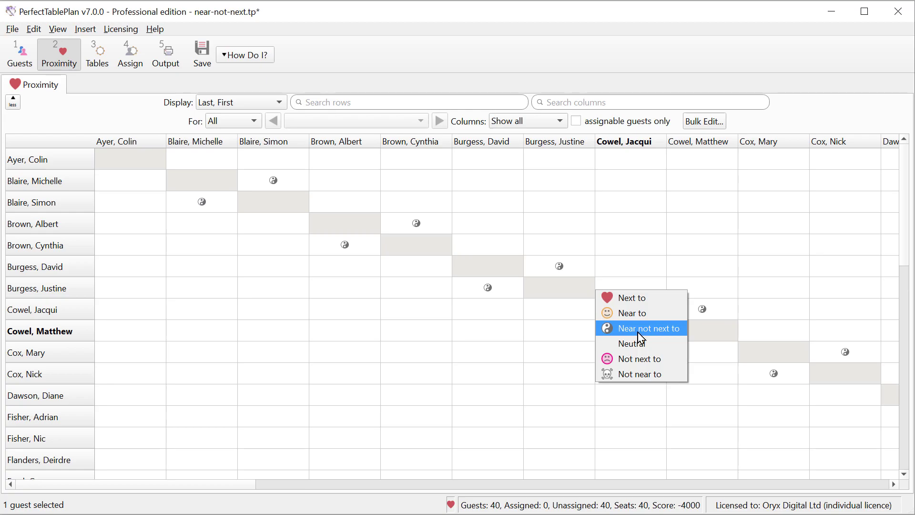
pyautogui.click(133, 65)
pyautogui.click(244, 62)
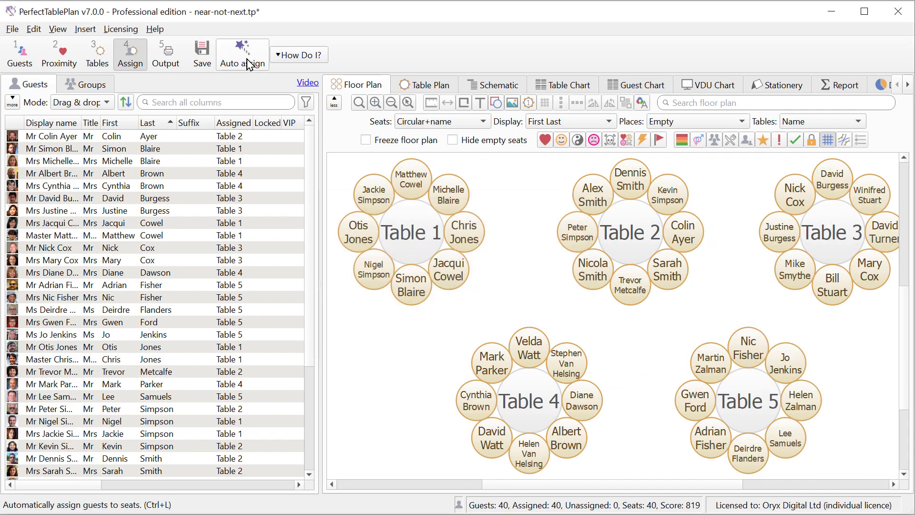
# Show and then hide the 18 near-not-next-to links, and bring up the Edit menu
pyautogui.click(574, 143)
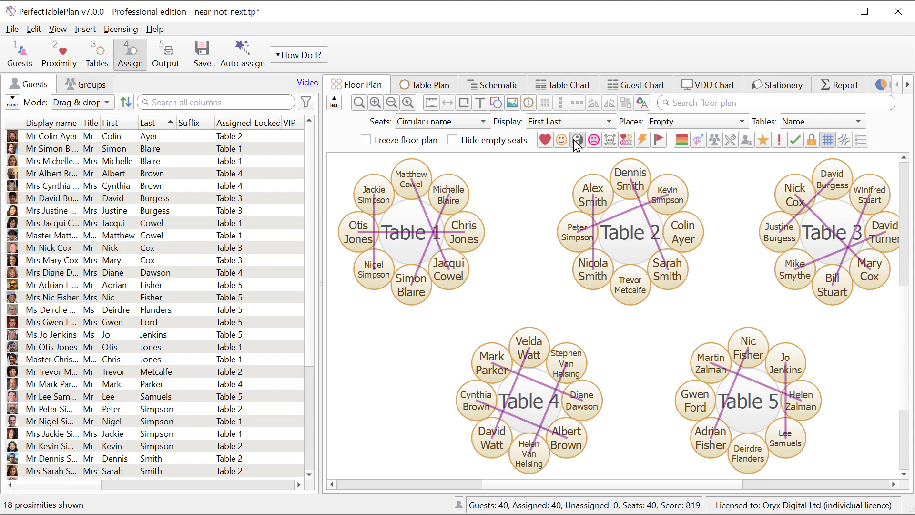
pyautogui.click(577, 142)
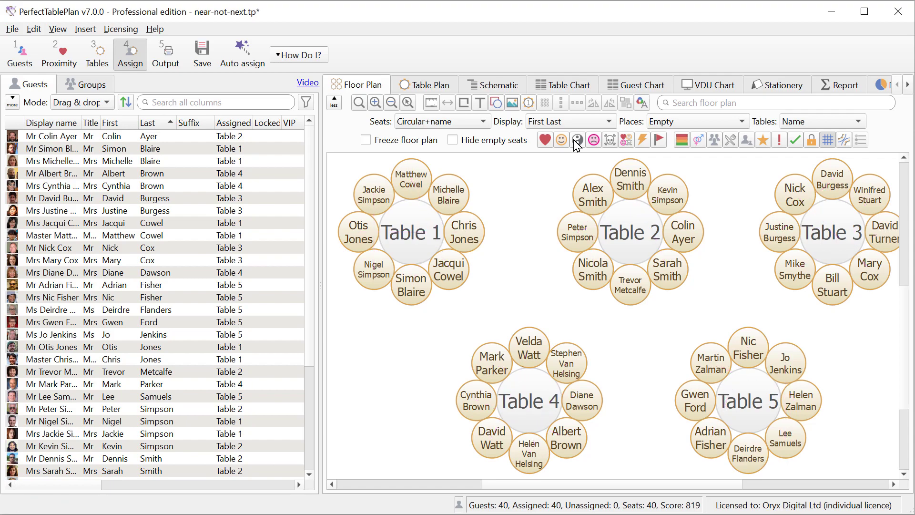
pyautogui.click(41, 32)
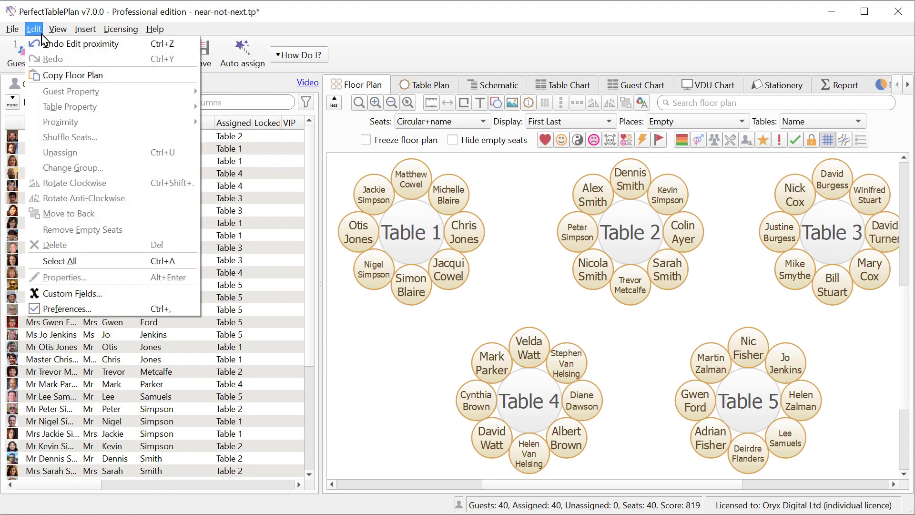
# Open Preferences on the Proximities tab and view the Couple default proximity choices
pyautogui.click(73, 309)
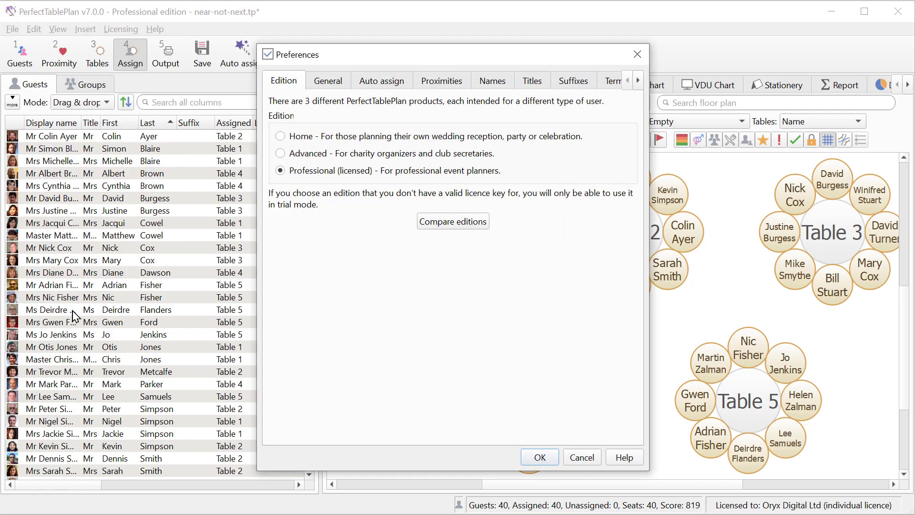
pyautogui.click(437, 82)
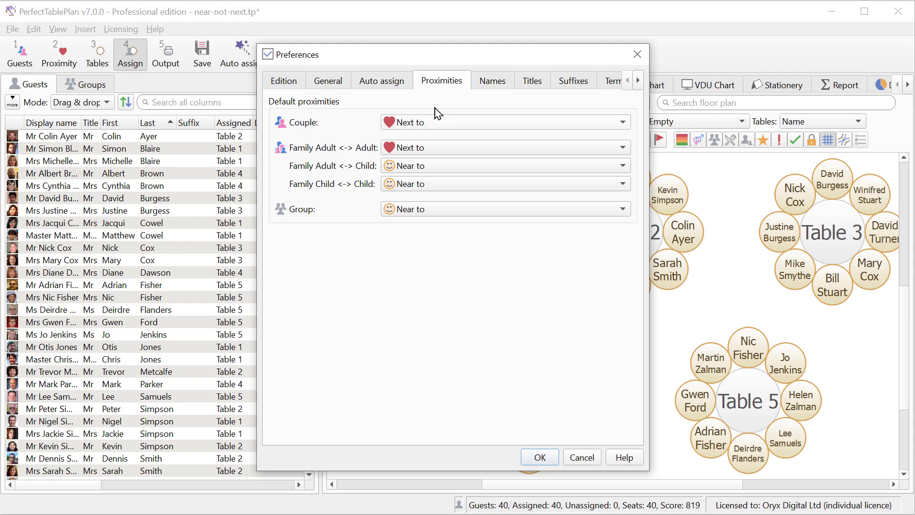
pyautogui.click(435, 123)
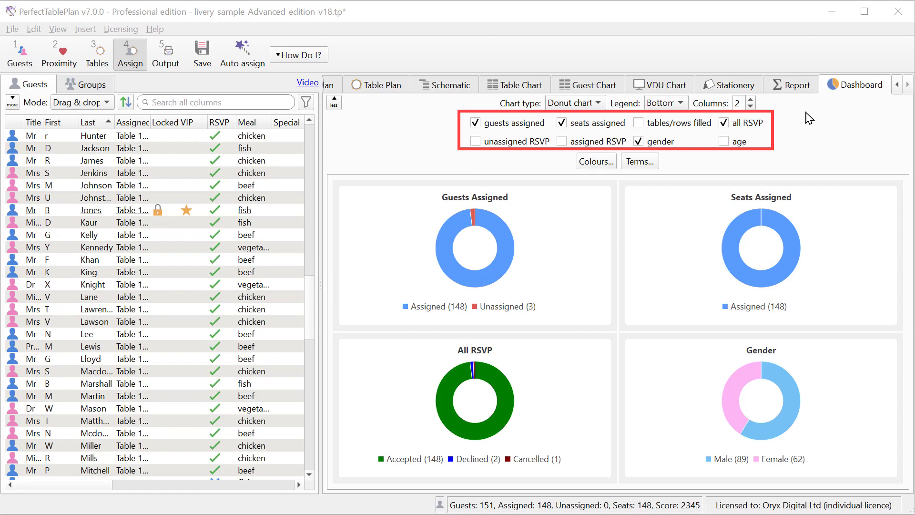
# Select a block of 14 guests and unassign them from their tables
pyautogui.click(120, 236)
pyautogui.keyDown('shift'); pyautogui.click(86, 399); pyautogui.keyUp('shift')
pyautogui.rightClick(112, 260)
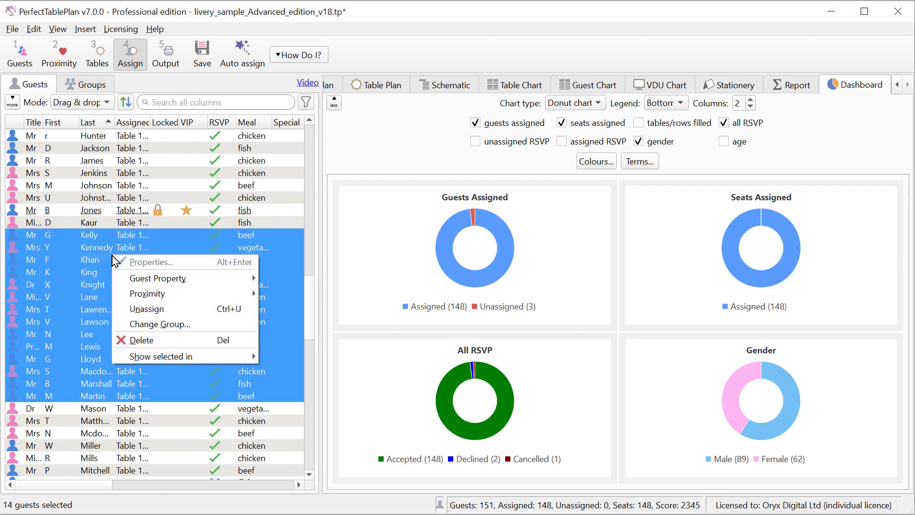
pyautogui.click(141, 308)
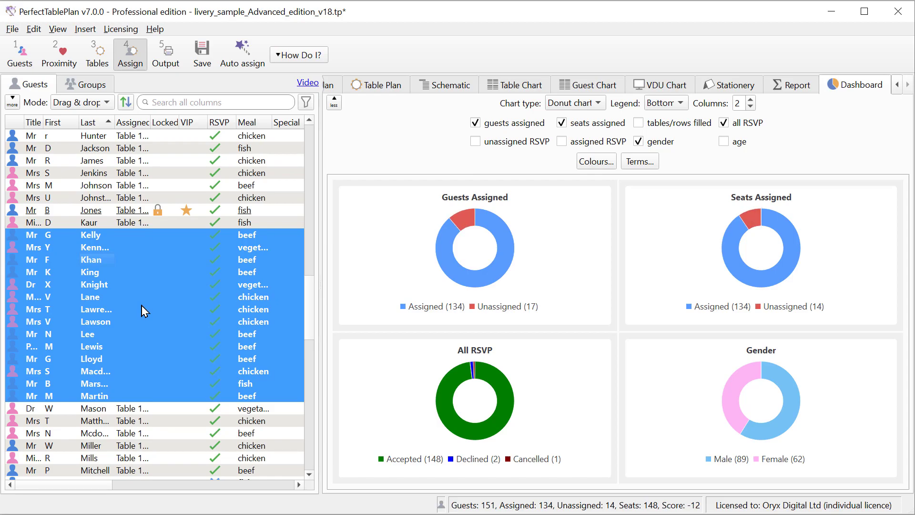
# Change the dashboard charts to pie charts with Callout legend labels
pyautogui.click(599, 103)
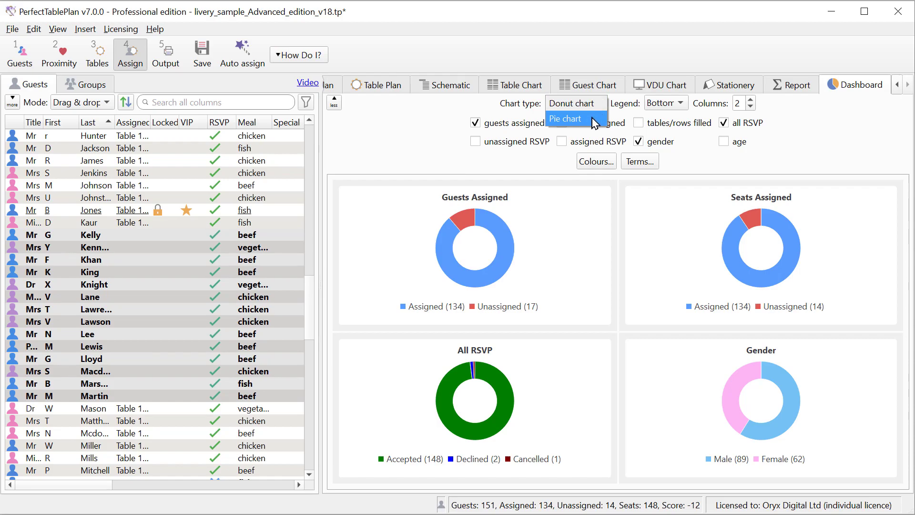
pyautogui.click(594, 120)
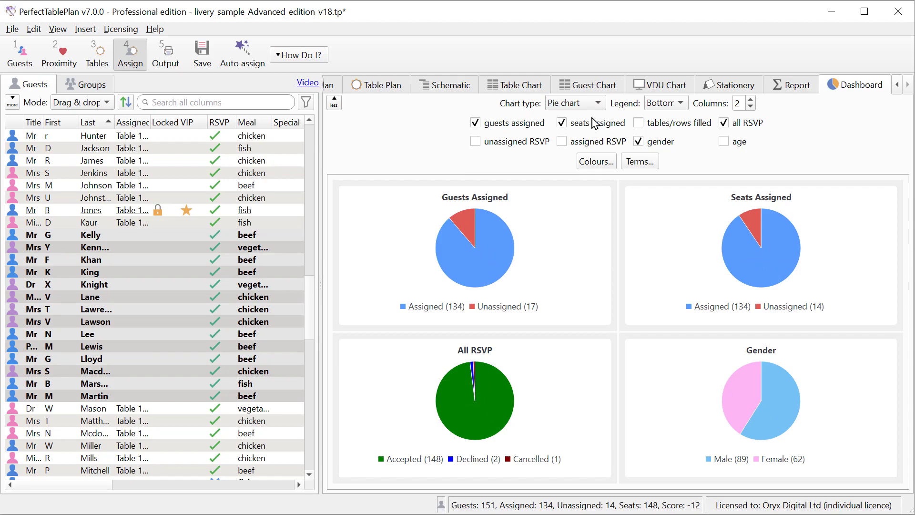
pyautogui.click(662, 104)
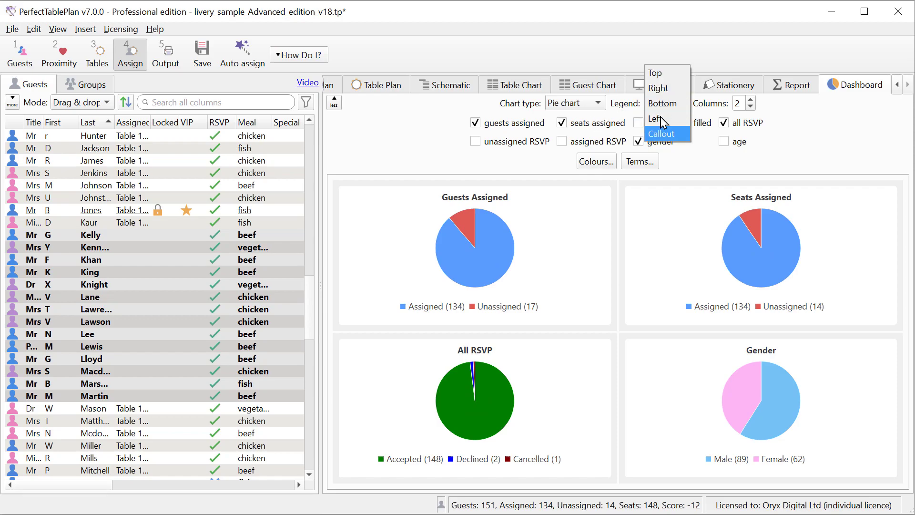
pyautogui.click(661, 137)
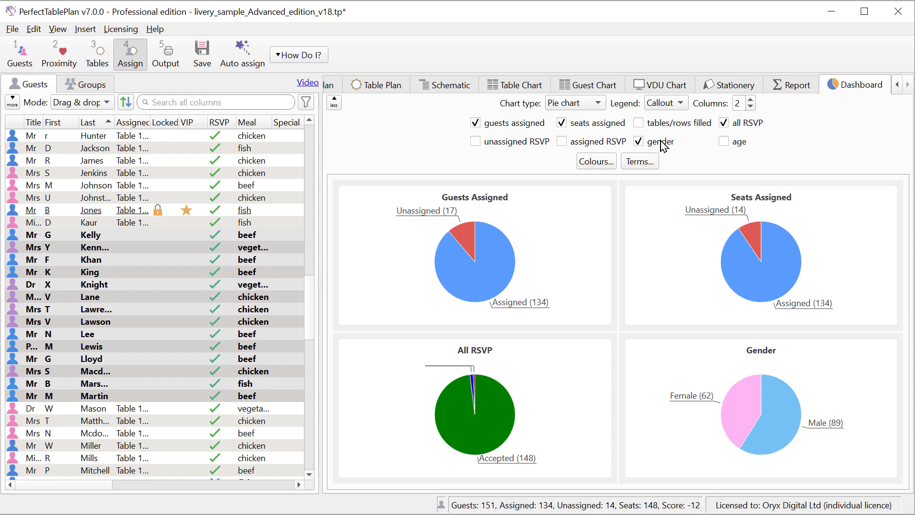
# Try 3 and 1 chart columns, settle on 2, and open the Gender chart colours
pyautogui.click(749, 99)
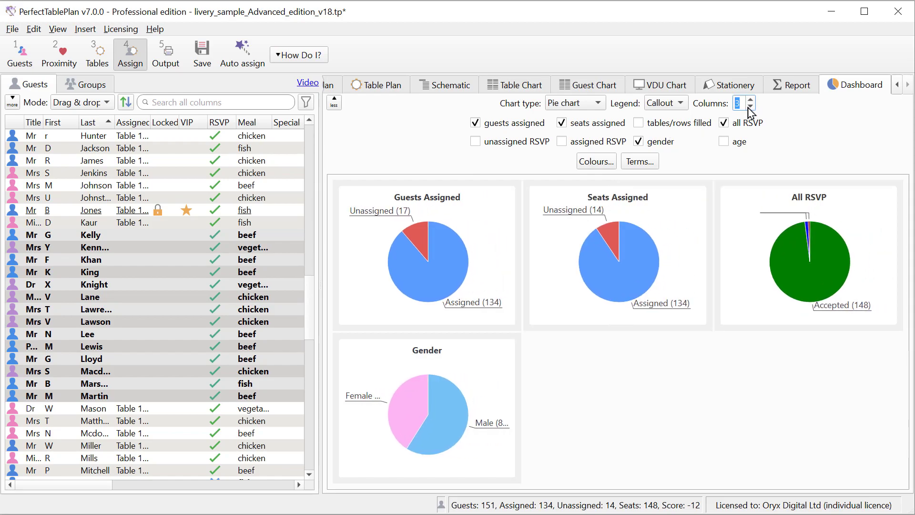
pyautogui.click(750, 105)
pyautogui.click(750, 106)
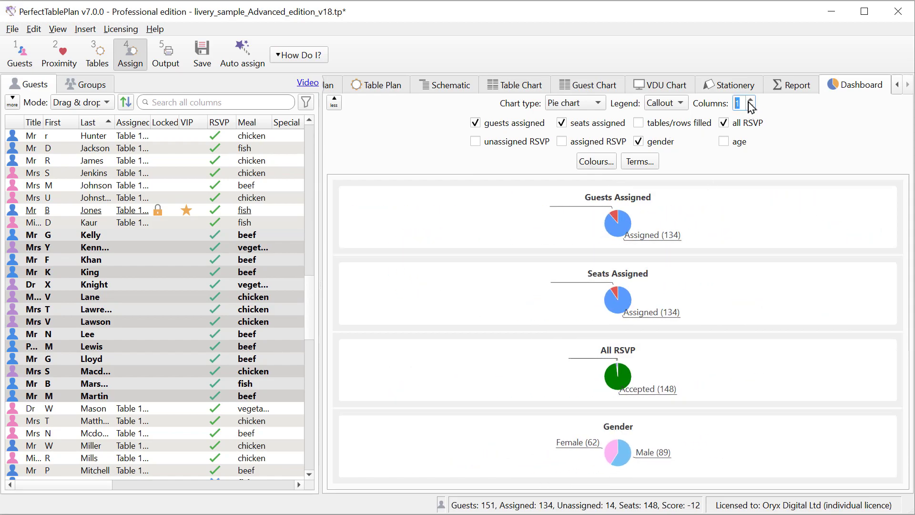
pyautogui.click(749, 99)
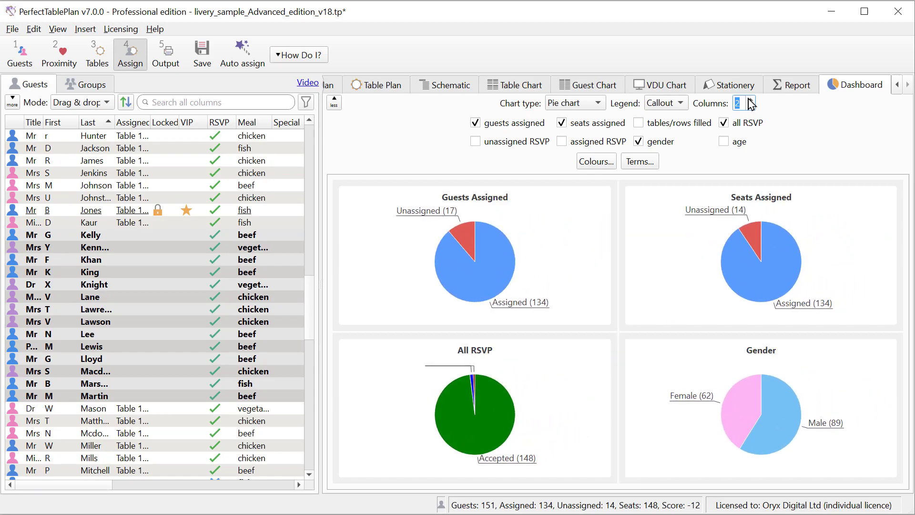
pyautogui.click(612, 163)
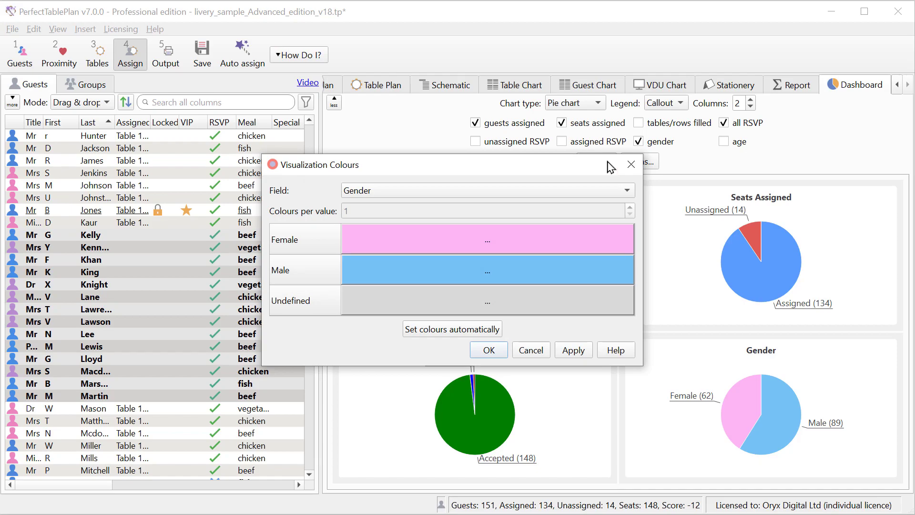
# Close the chart colour settings, review the Dashboard's printable-pane wording terms, then close Preferences
pyautogui.click(630, 164)
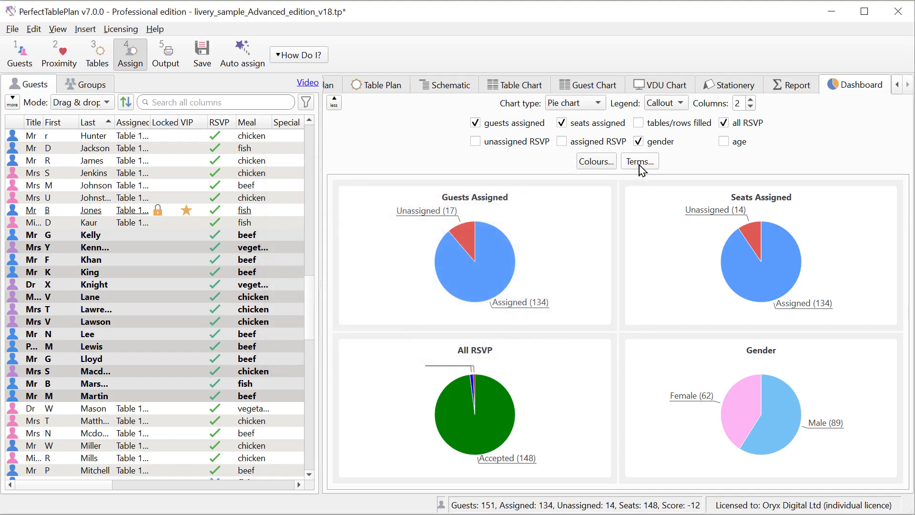
pyautogui.click(639, 162)
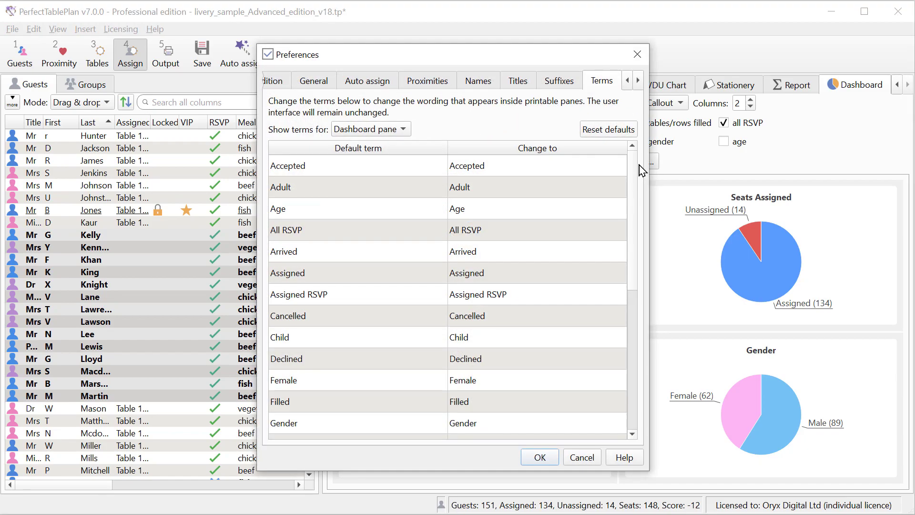
pyautogui.click(637, 54)
# Look over the Edit menu, then bring up the File export options
pyautogui.click(32, 29)
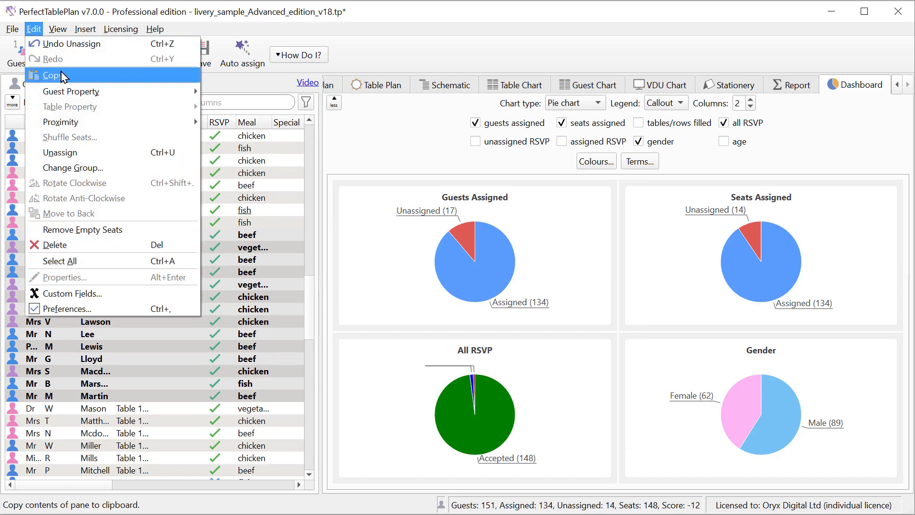
pyautogui.moveTo(11, 33)
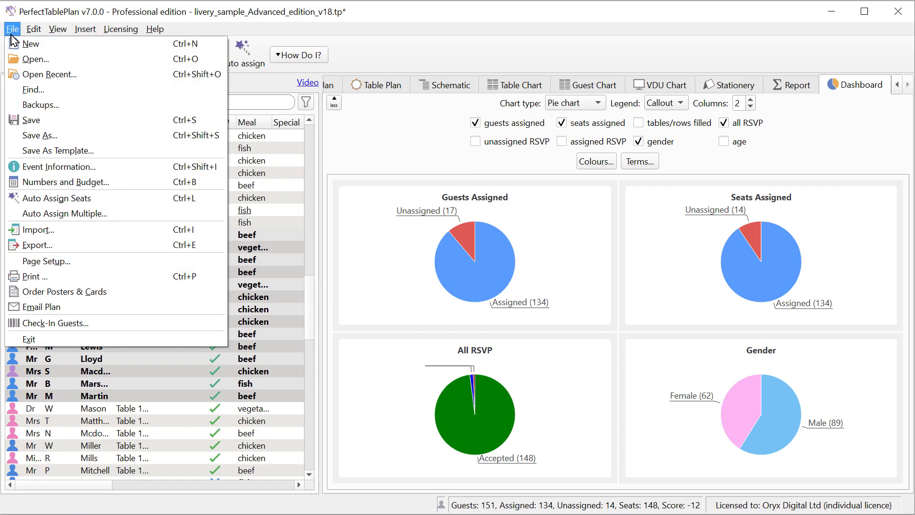
pyautogui.click(47, 245)
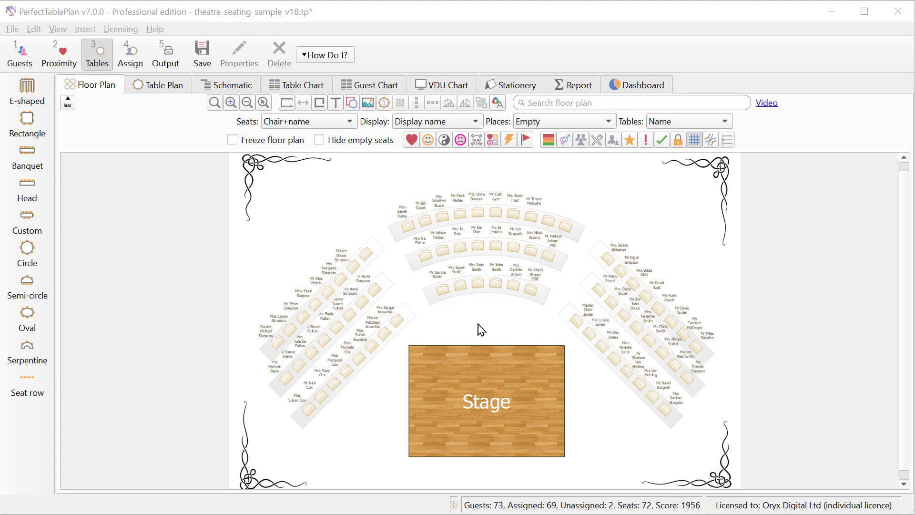
pyautogui.click(478, 285)
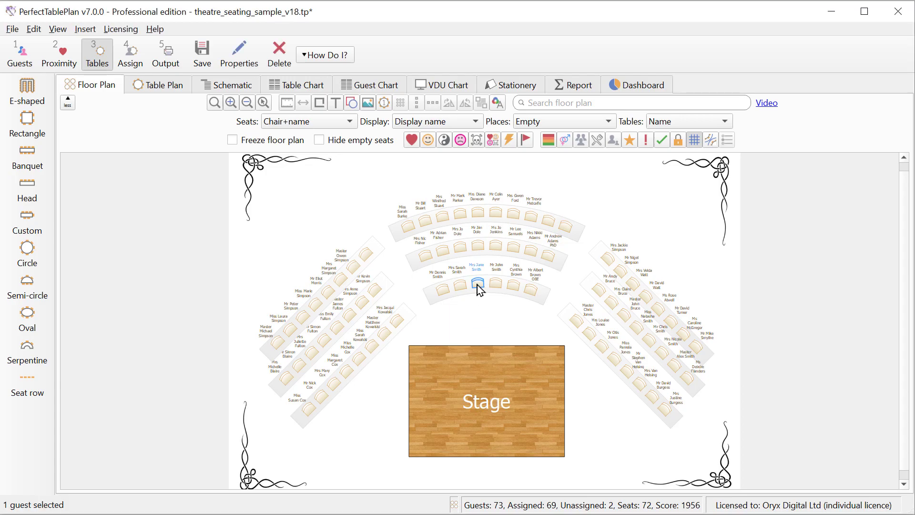
pyautogui.click(478, 247)
pyautogui.moveTo(480, 248); pyautogui.dragTo(476, 210)
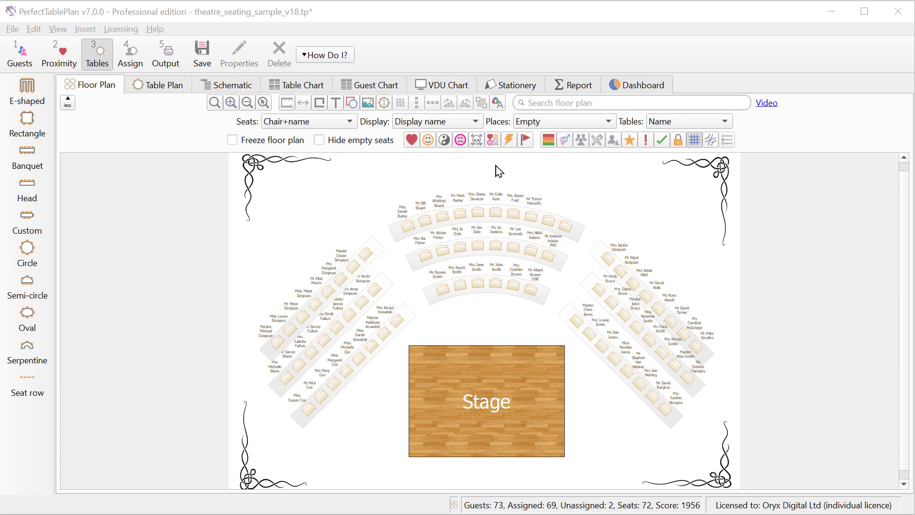
# In Fonts and Colours, make Table Inside a solid fill with alpha 0
pyautogui.click(499, 107)
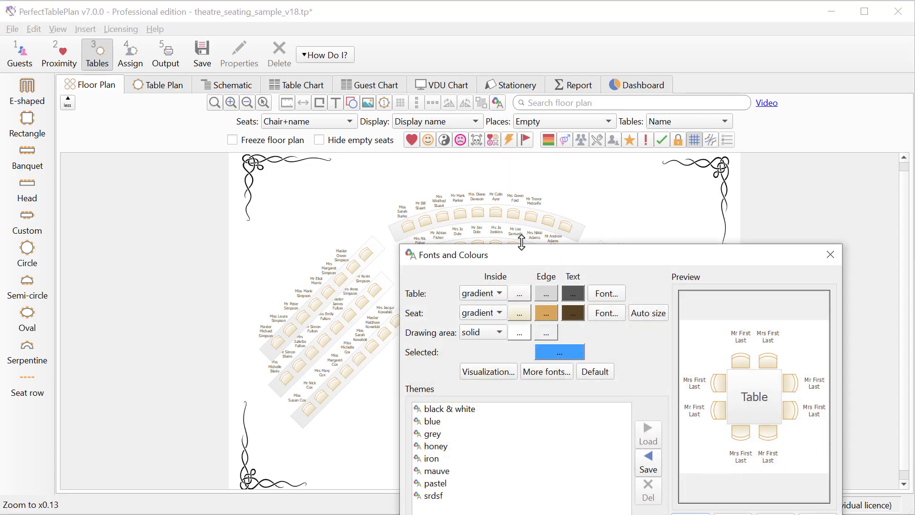
pyautogui.moveTo(526, 260); pyautogui.dragTo(373, 145)
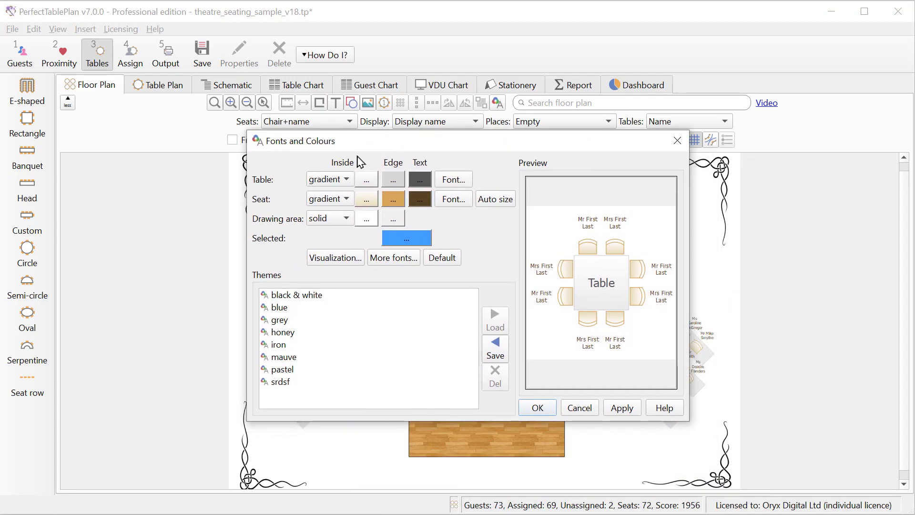
pyautogui.click(338, 180)
pyautogui.click(338, 167)
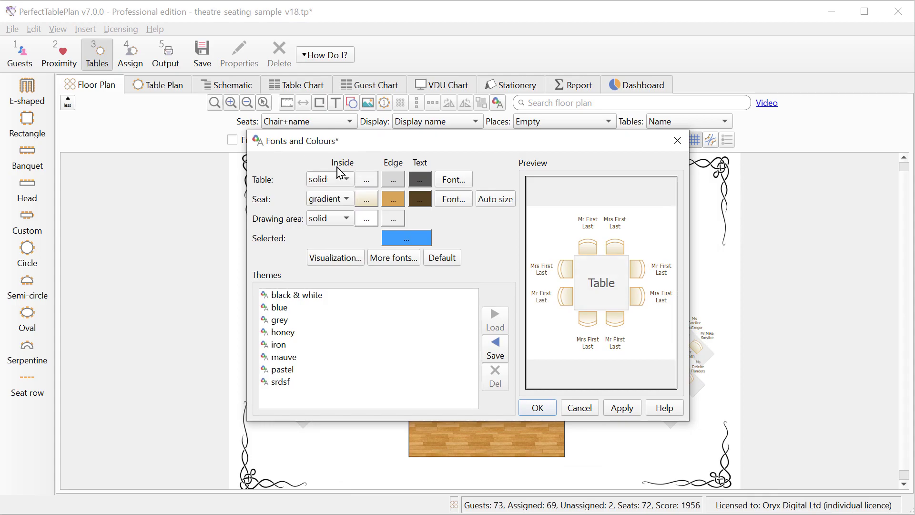
pyautogui.click(368, 181)
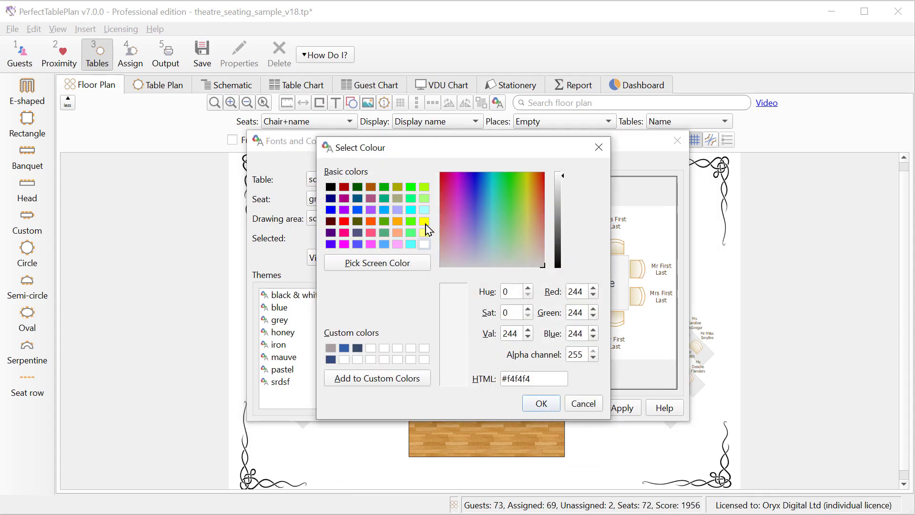
pyautogui.doubleClick(578, 353)
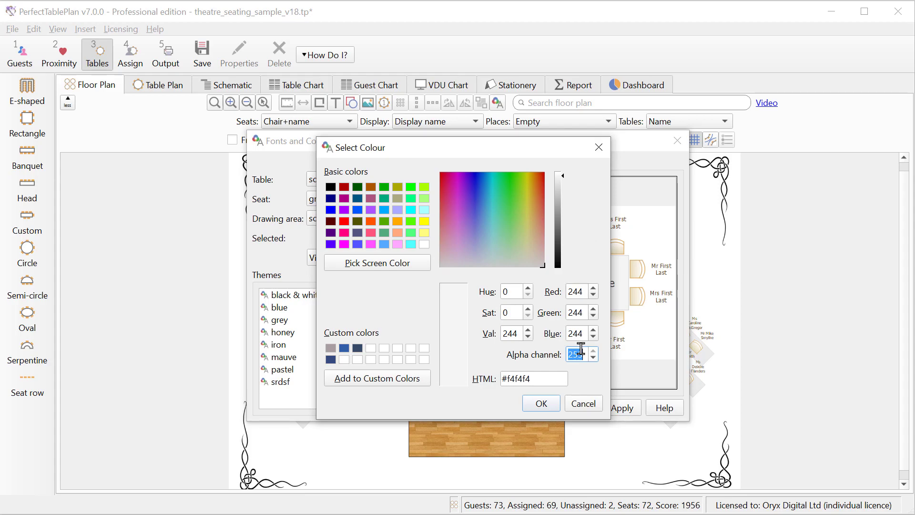
pyautogui.write('0')
pyautogui.click(543, 403)
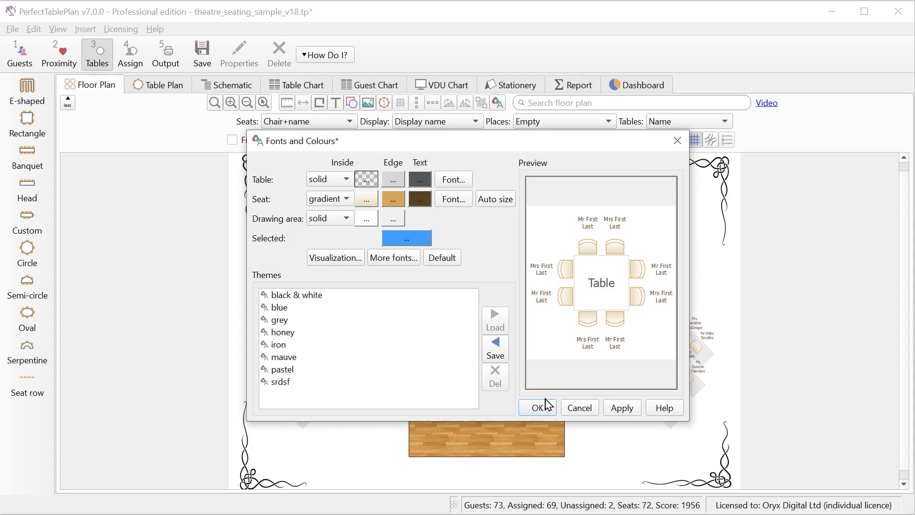
# Set the Table Edge colour alpha to 0 and apply the colours to the plan
pyautogui.click(394, 180)
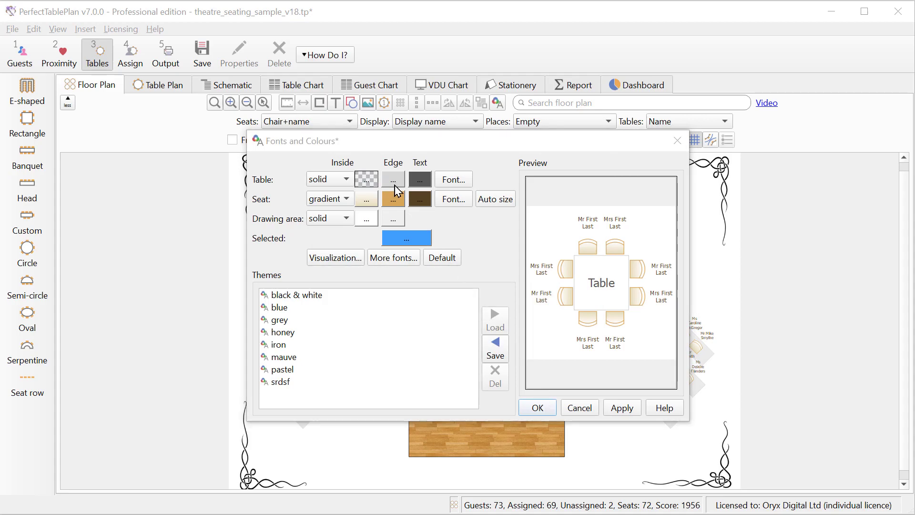
pyautogui.doubleClick(575, 354)
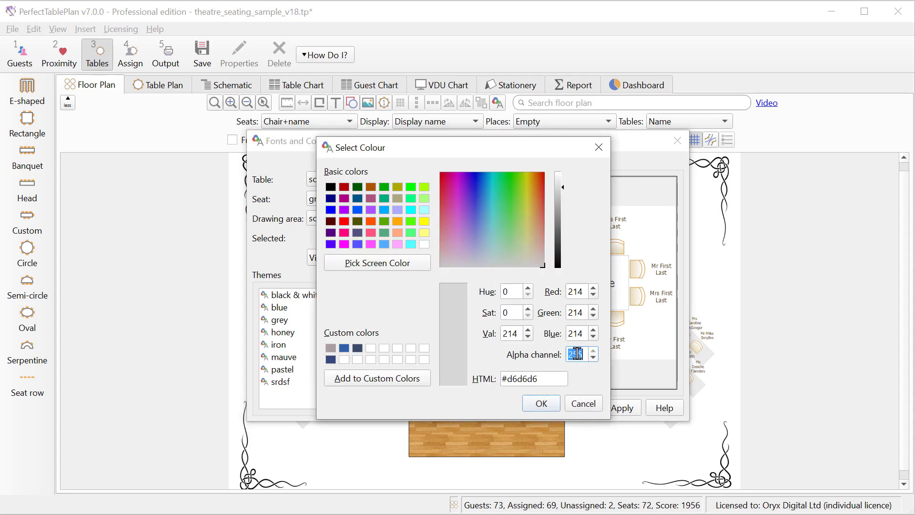
pyautogui.write('0')
pyautogui.click(549, 405)
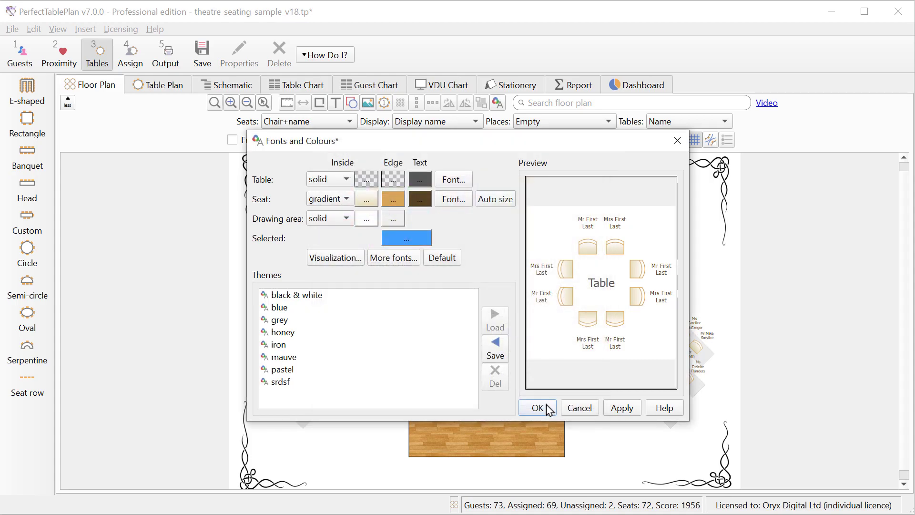
pyautogui.click(538, 408)
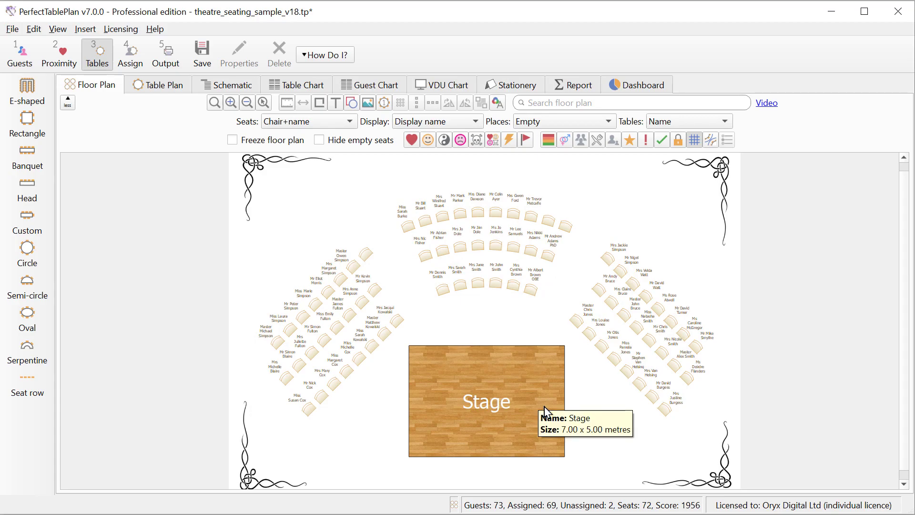
# Select the front-row seat table with a marquee and nudge it slightly up and right
pyautogui.moveTo(536, 324); pyautogui.dragTo(384, 267)
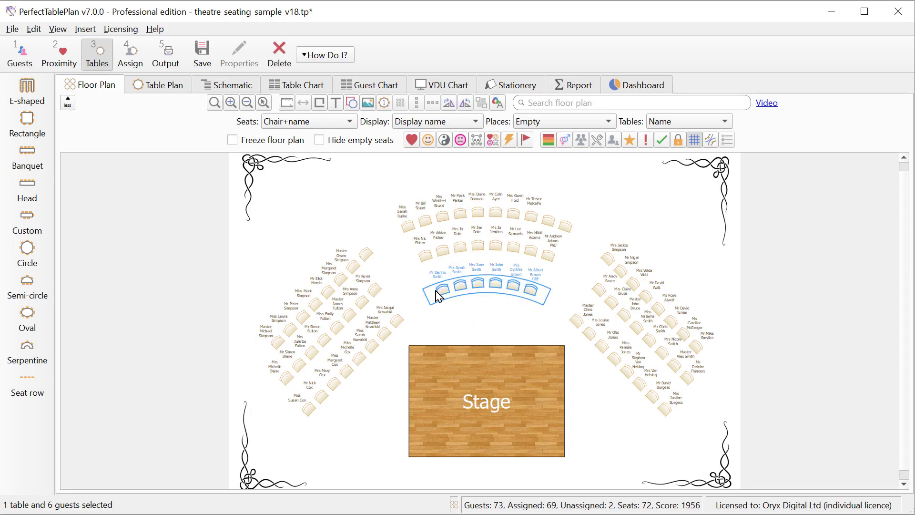
pyautogui.moveTo(432, 299); pyautogui.dragTo(438, 289)
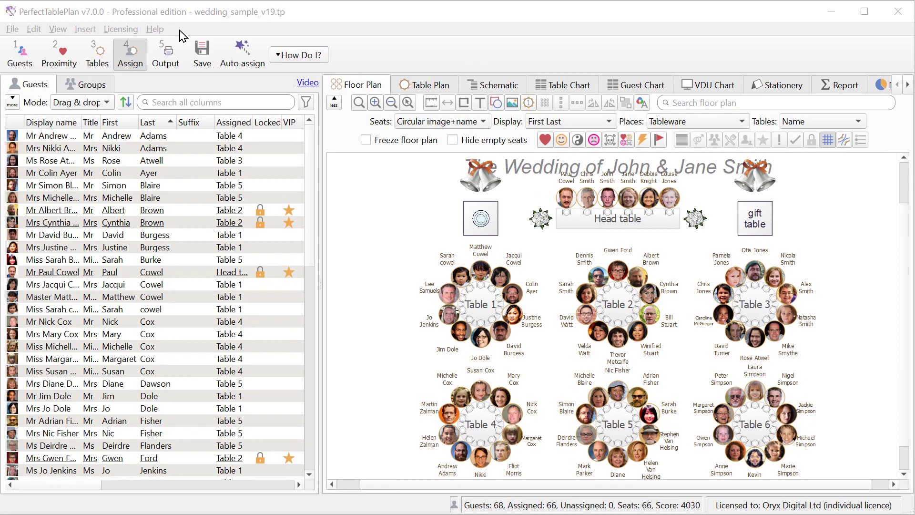
# Export guest and seating data to Excel as wedding_sample_v19 data.xlsx
pyautogui.click(12, 29)
pyautogui.click(32, 244)
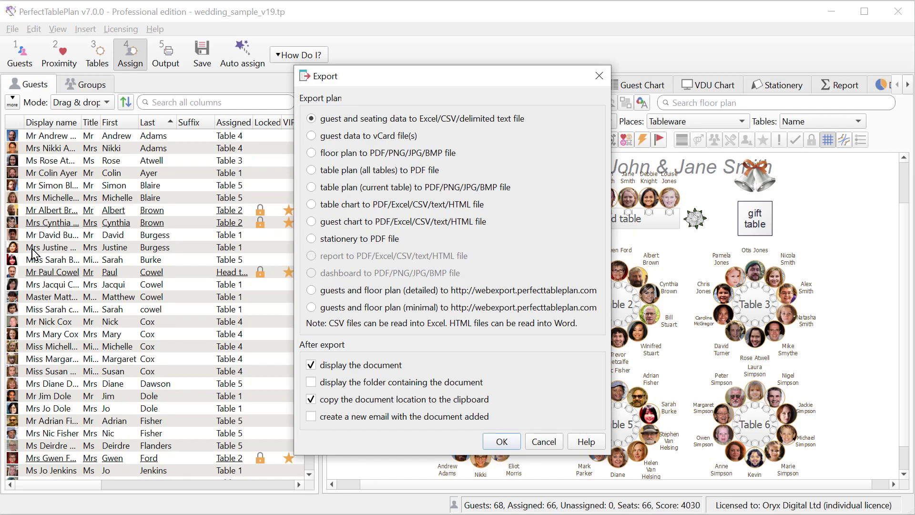
pyautogui.click(501, 442)
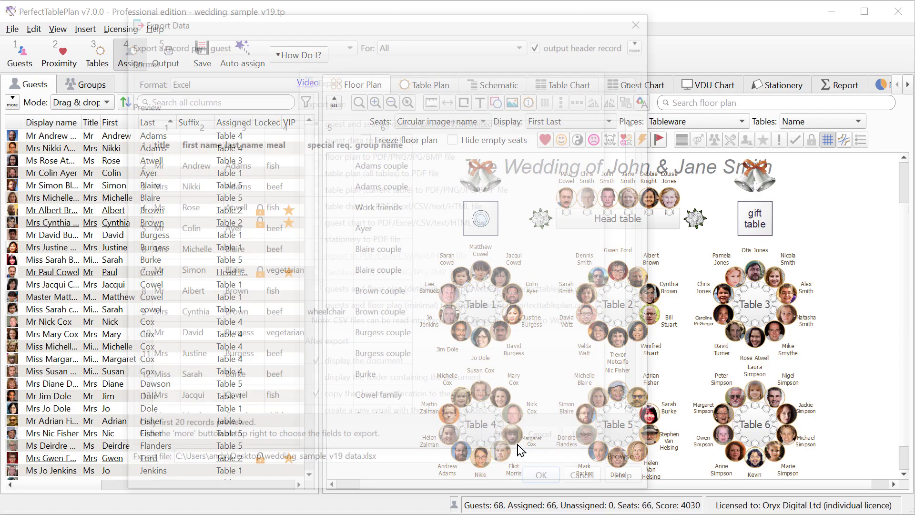
pyautogui.click(545, 482)
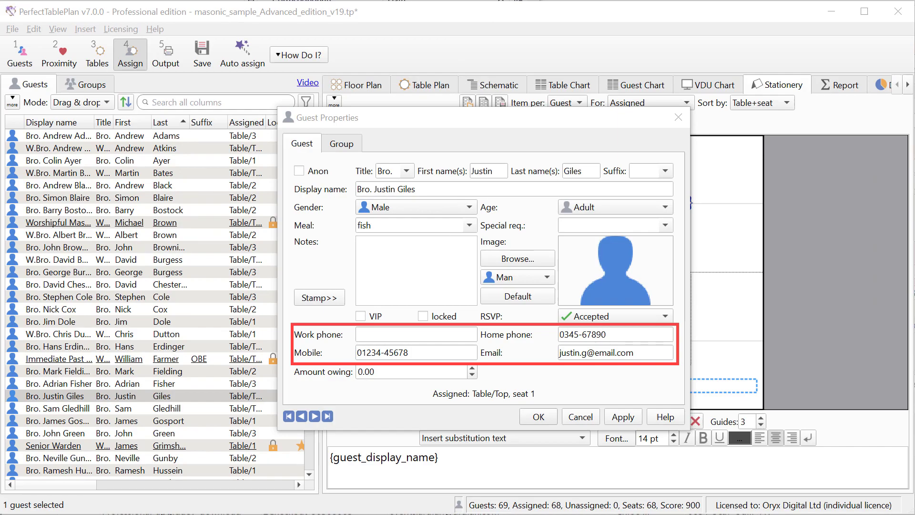
# Close the guest's properties and add {guest_mobile} on a new line below {guest_display_name} on the place card
pyautogui.click(349, 145)
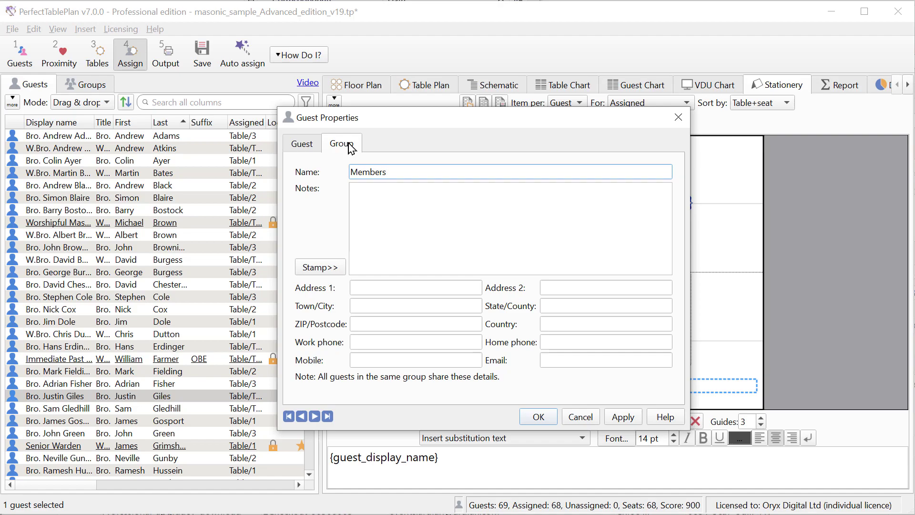
pyautogui.click(678, 117)
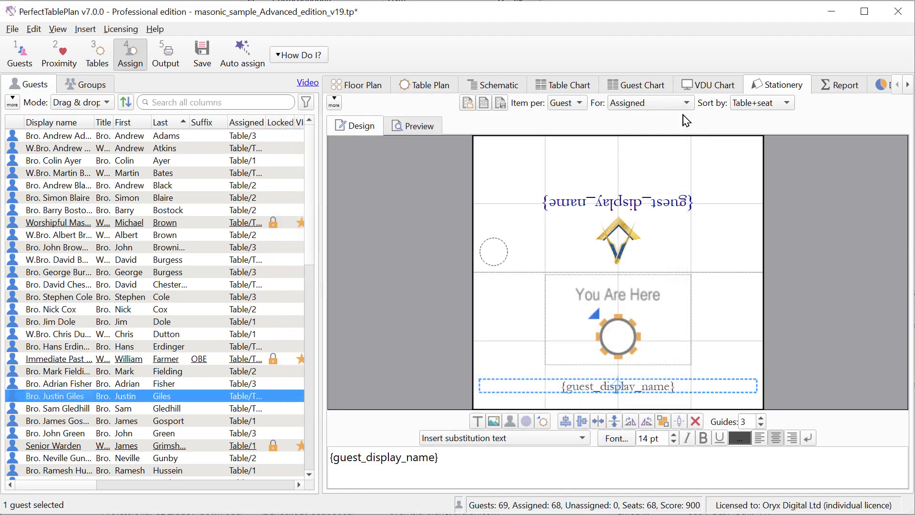
pyautogui.click(481, 438)
pyautogui.press('Return')
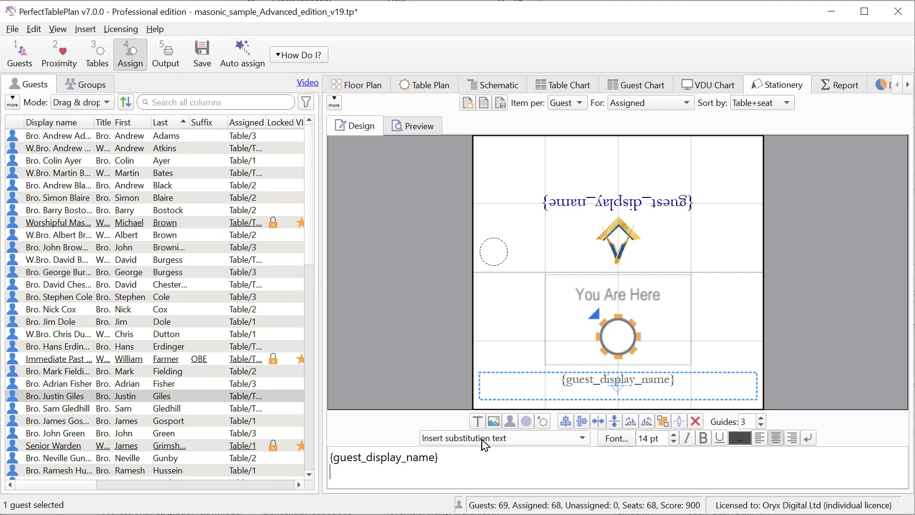
pyautogui.click(481, 438)
pyautogui.click(483, 445)
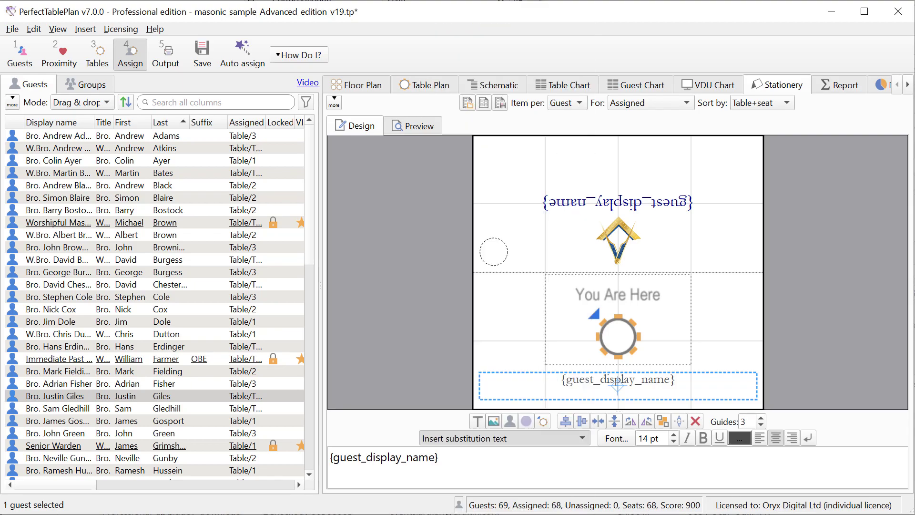
# Preview the place card, then align Tables 1–6 horizontally and Tables 1, 7, 13, 19 vertically
pyautogui.click(416, 126)
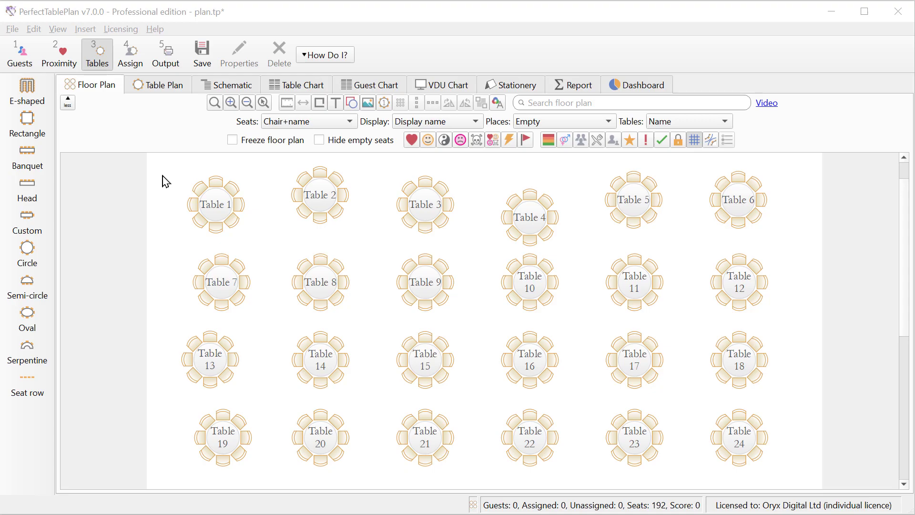
pyautogui.moveTo(163, 164); pyautogui.dragTo(788, 224)
pyautogui.click(435, 104)
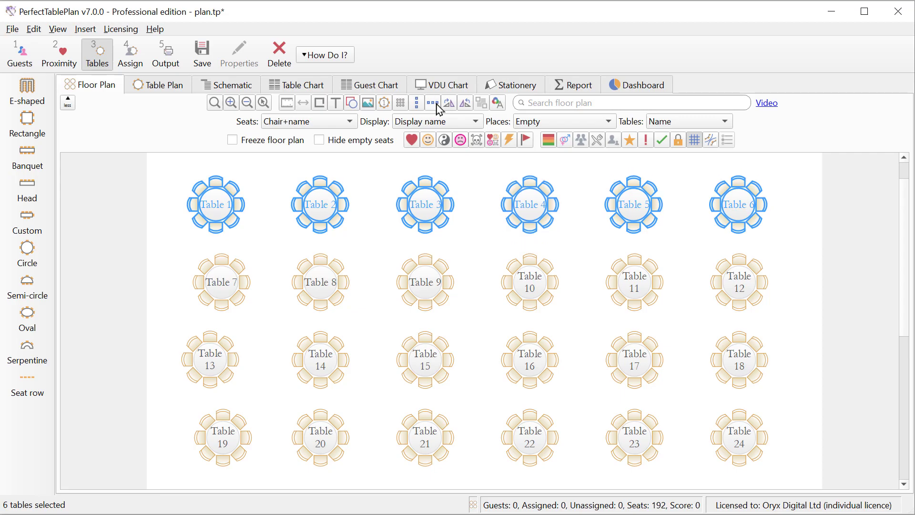
pyautogui.moveTo(194, 164); pyautogui.dragTo(249, 464)
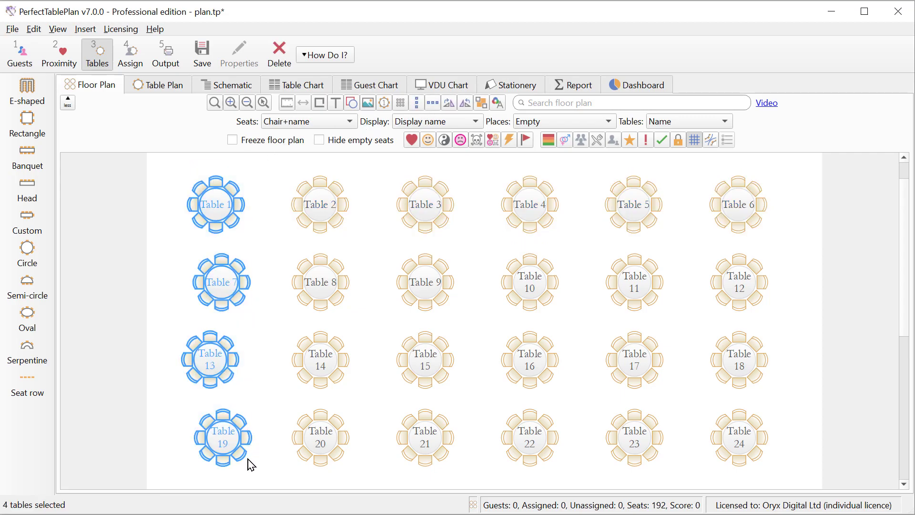
pyautogui.click(411, 103)
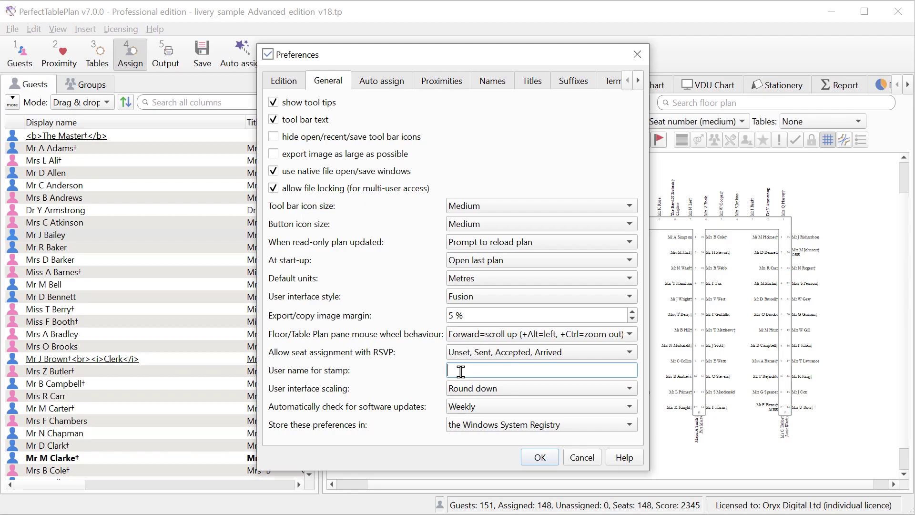
# Enter the stamp user name, add a dated user stamp to a guest's notes, then view Backups settings
pyautogui.write('Andy')
pyautogui.click(540, 458)
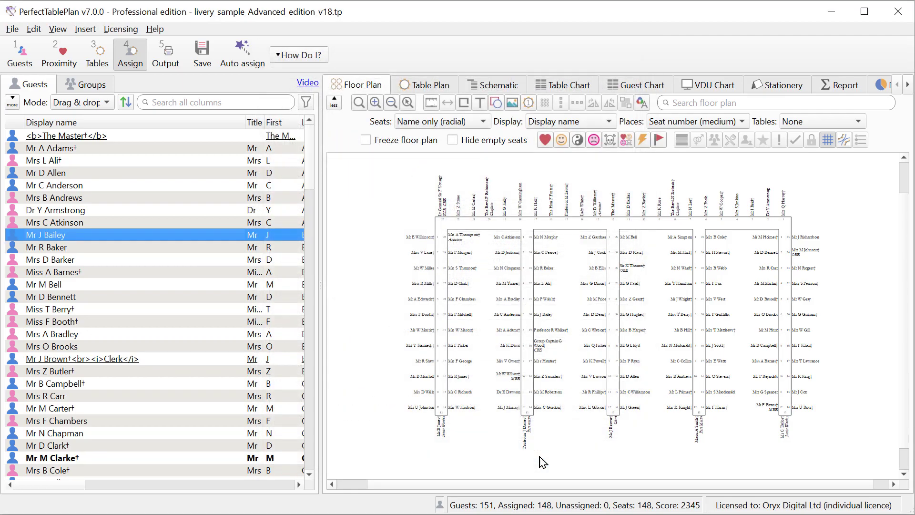
pyautogui.doubleClick(107, 285)
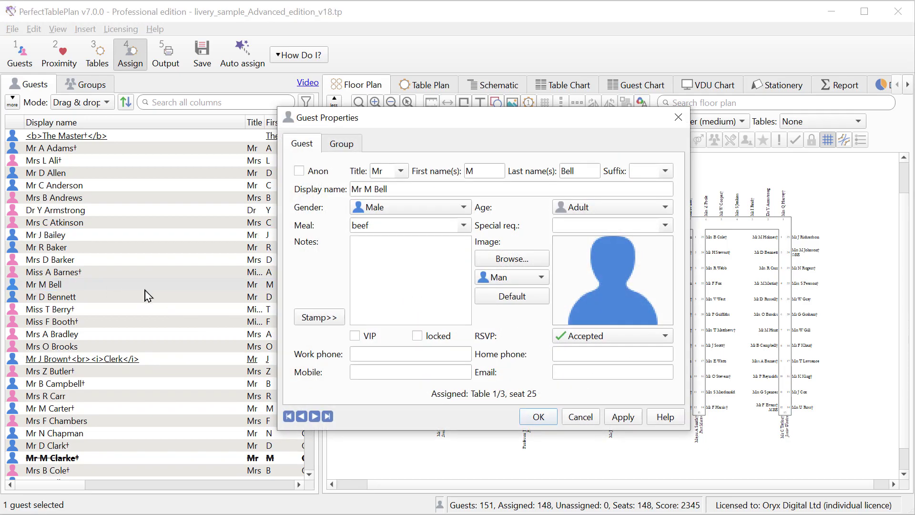
pyautogui.click(318, 317)
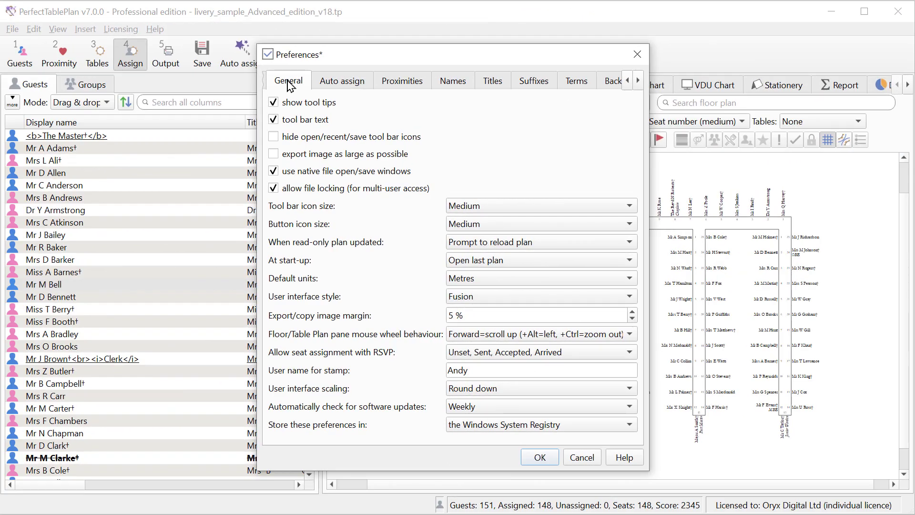
pyautogui.click(607, 81)
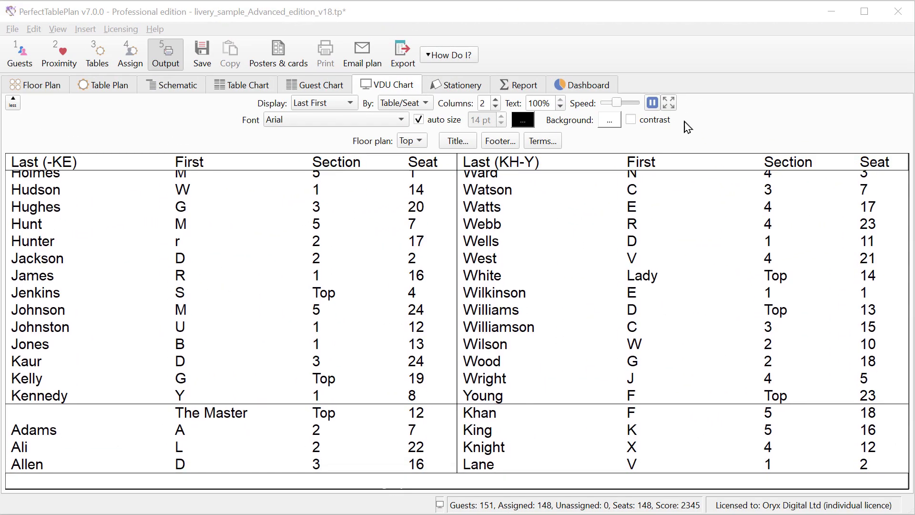
# Turn on VDU chart row contrast with a light cyan (#cdf8ff) stripe colour
pyautogui.click(633, 123)
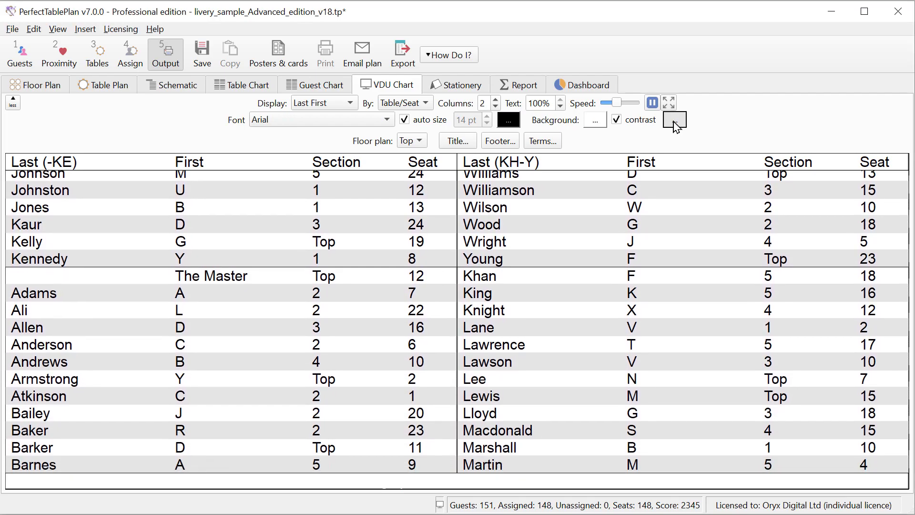
pyautogui.click(672, 125)
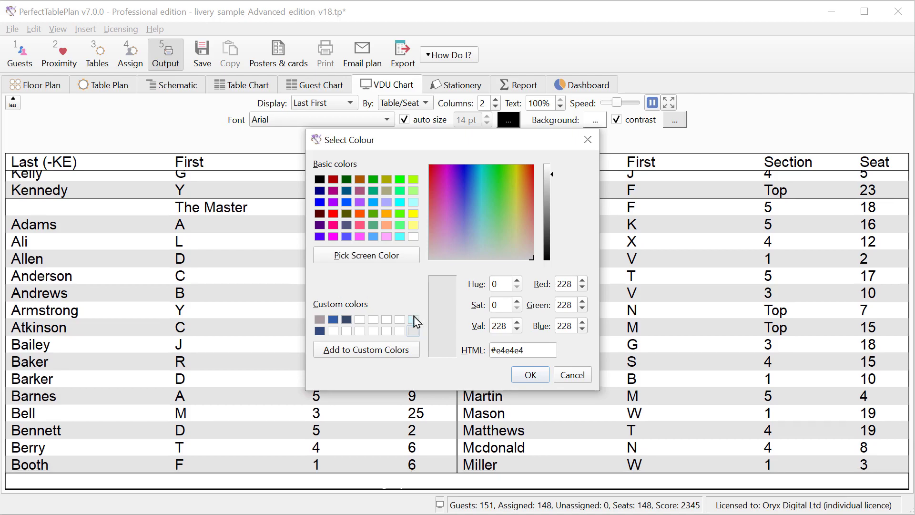
pyautogui.click(413, 319)
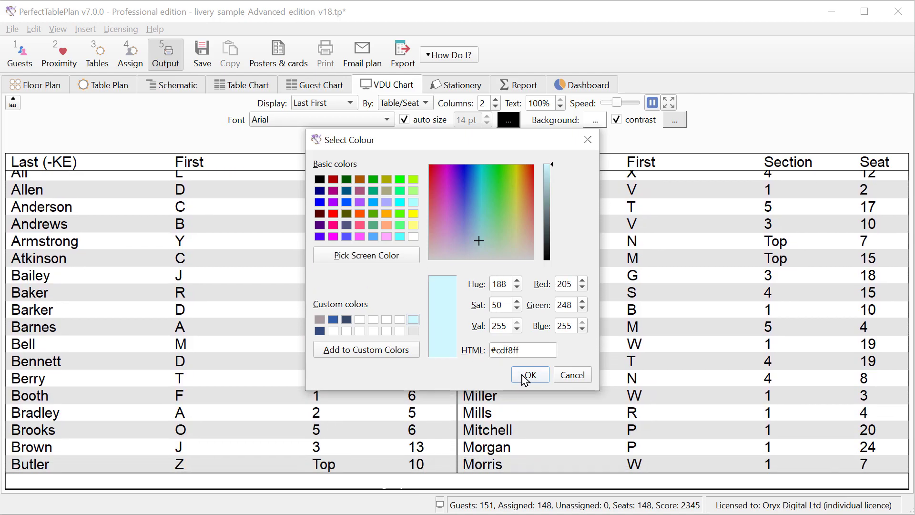
pyautogui.click(524, 375)
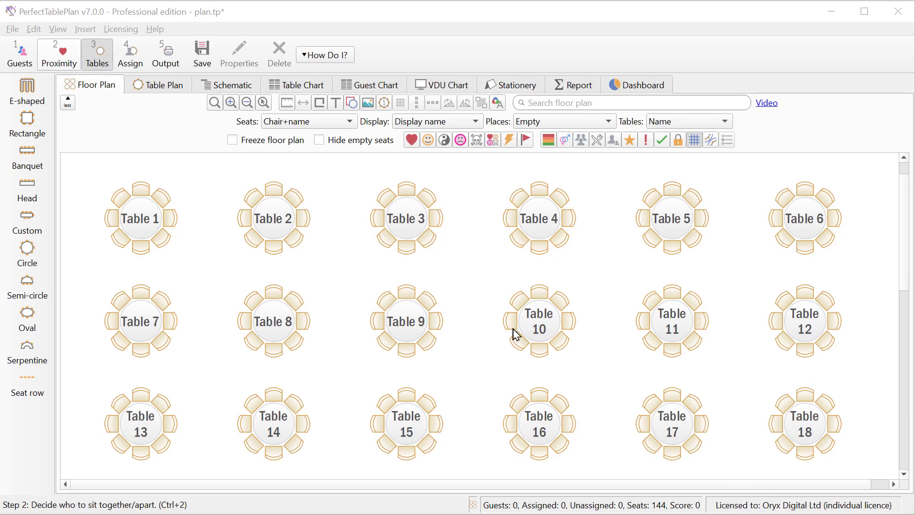
# Remove 'Table ' from the new table name format and update all 18 matching tables
pyautogui.click(34, 28)
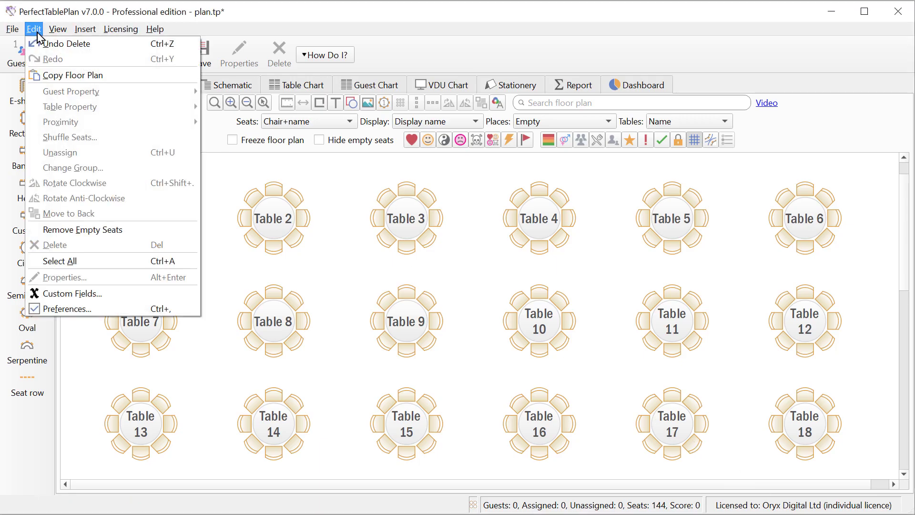
pyautogui.click(77, 309)
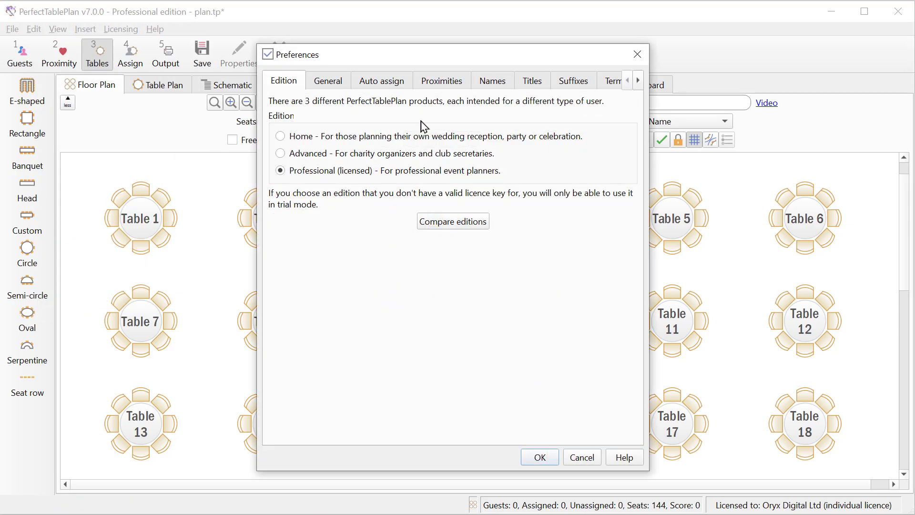
pyautogui.click(497, 85)
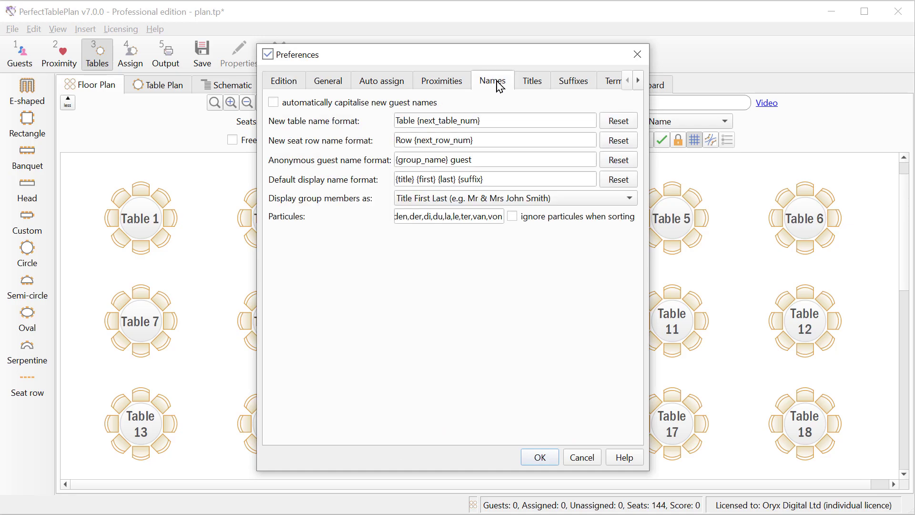
pyautogui.doubleClick(400, 123)
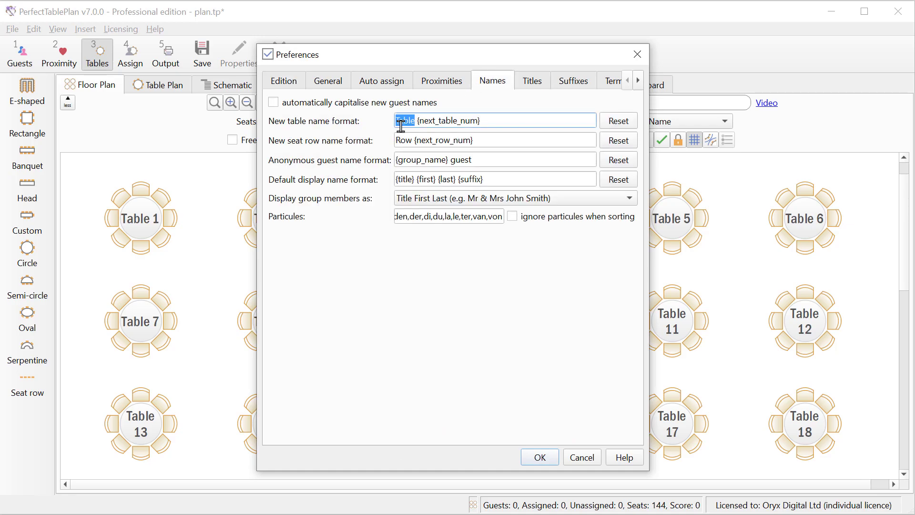
pyautogui.press('Delete')
pyautogui.press('Delete')
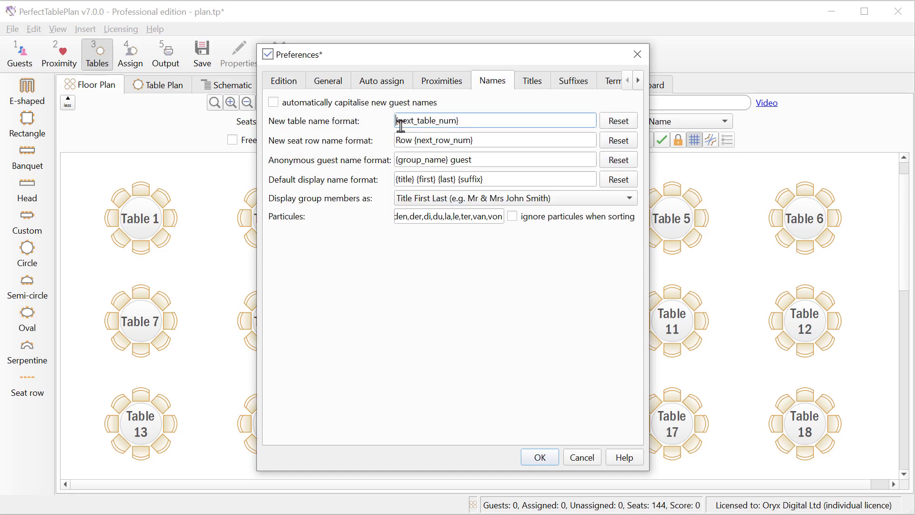
pyautogui.click(534, 458)
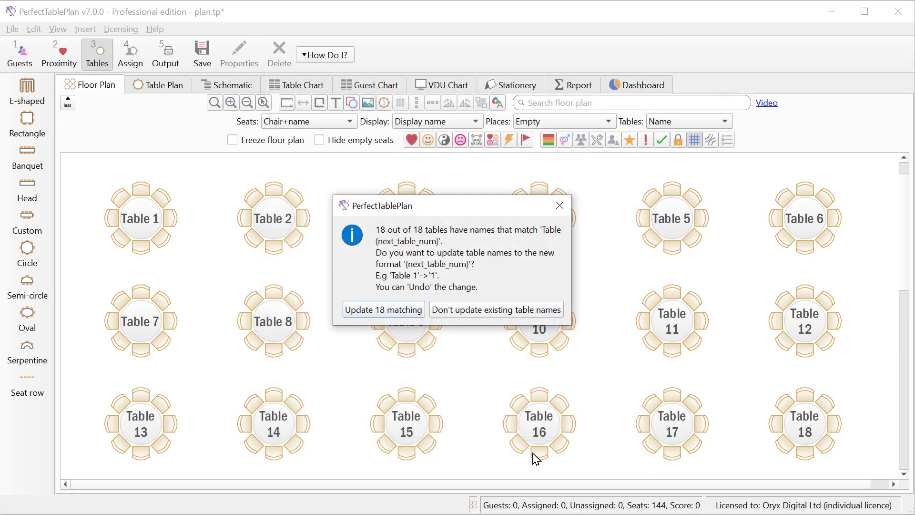
pyautogui.click(374, 310)
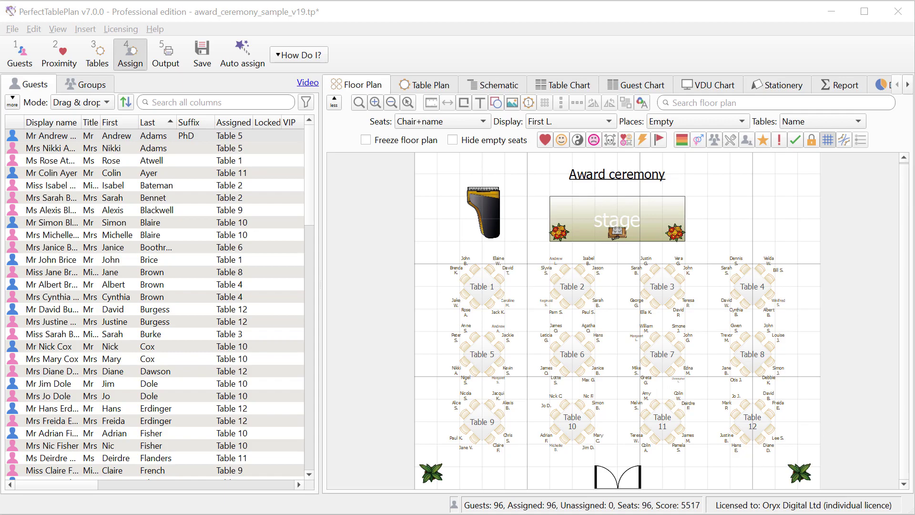
# Inspect the first guest's organisation, Acme Ltd, in Guest Properties, then close it
pyautogui.click(66, 140)
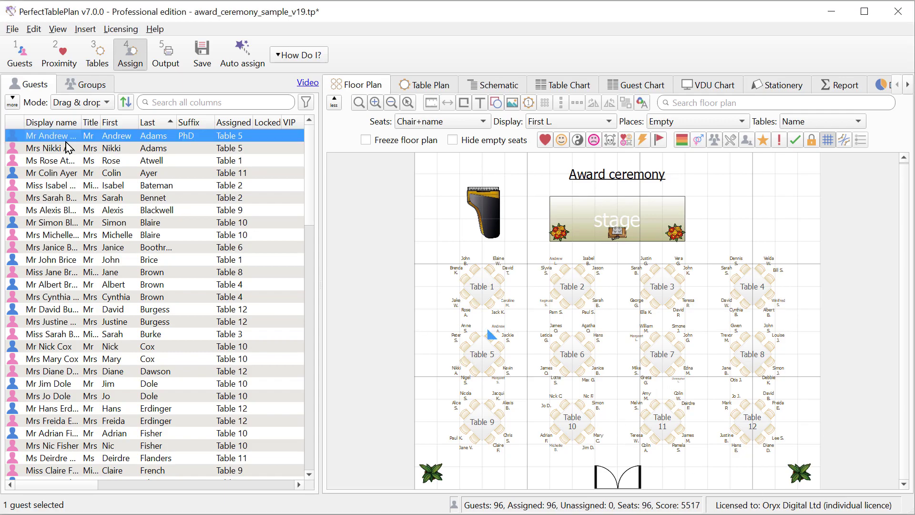
pyautogui.doubleClick(66, 140)
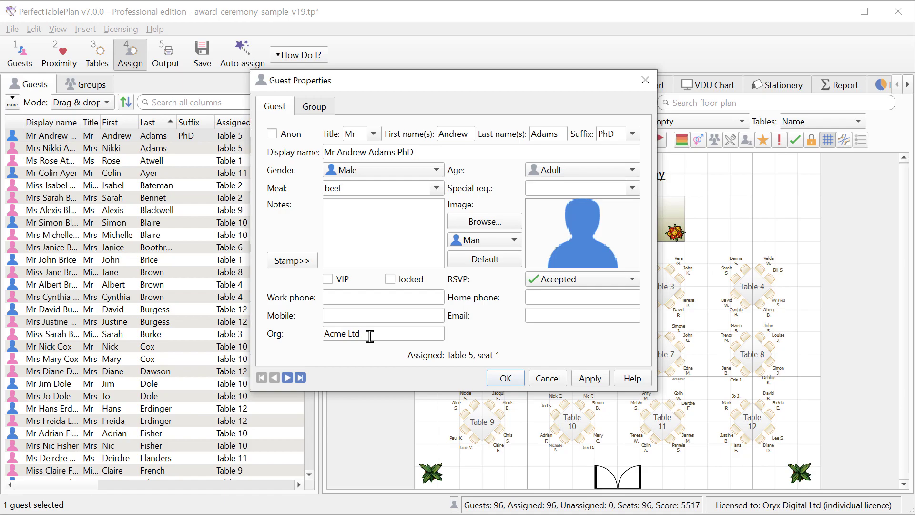
pyautogui.moveTo(370, 336); pyautogui.dragTo(314, 340)
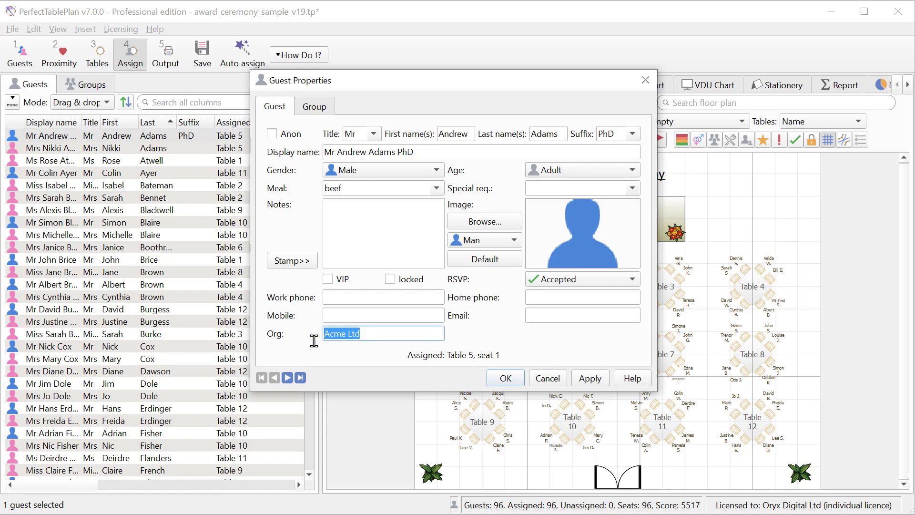
pyautogui.click(646, 80)
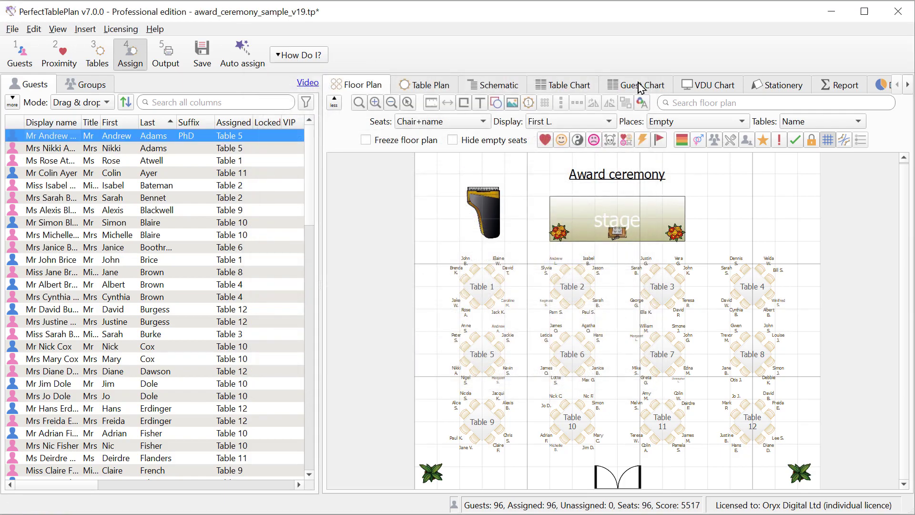
# Append ({org}) to the default display name format and update all 96 guest display names
pyautogui.hotkey('alt', 'e')
pyautogui.click(76, 308)
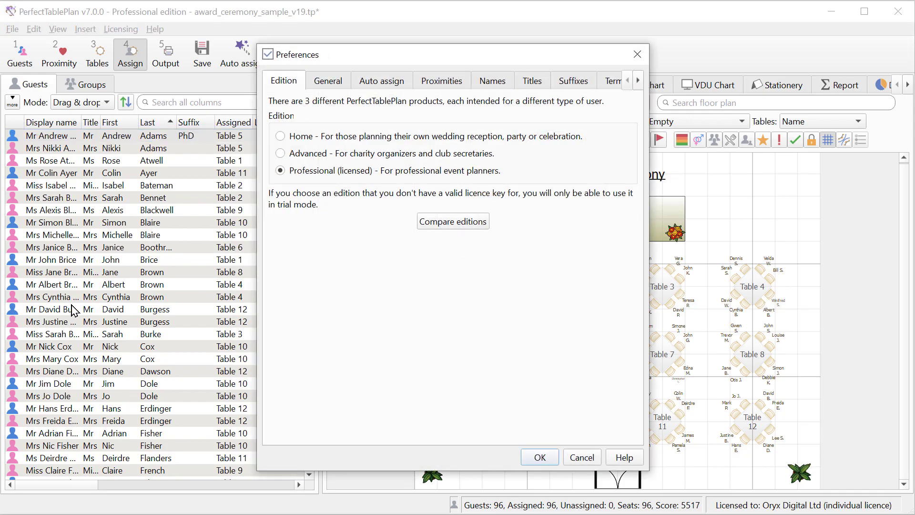
pyautogui.click(501, 82)
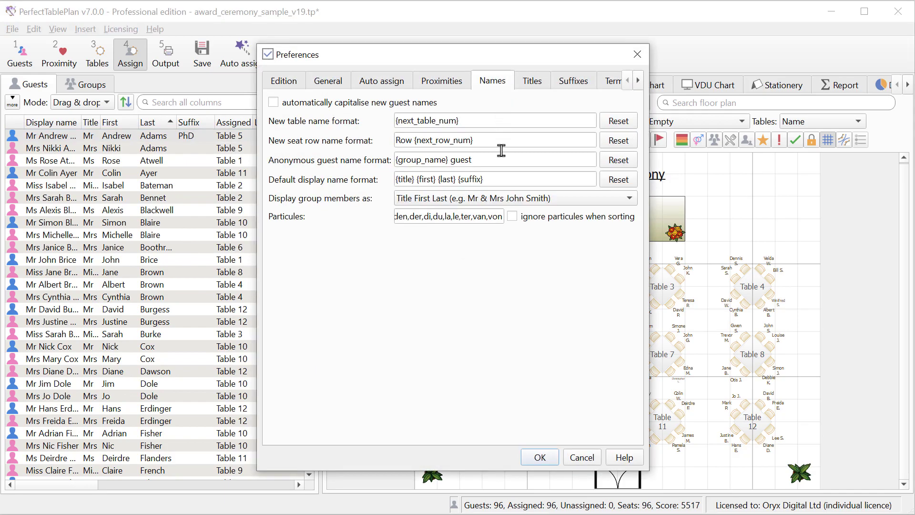
pyautogui.click(502, 176)
pyautogui.write('({org})')
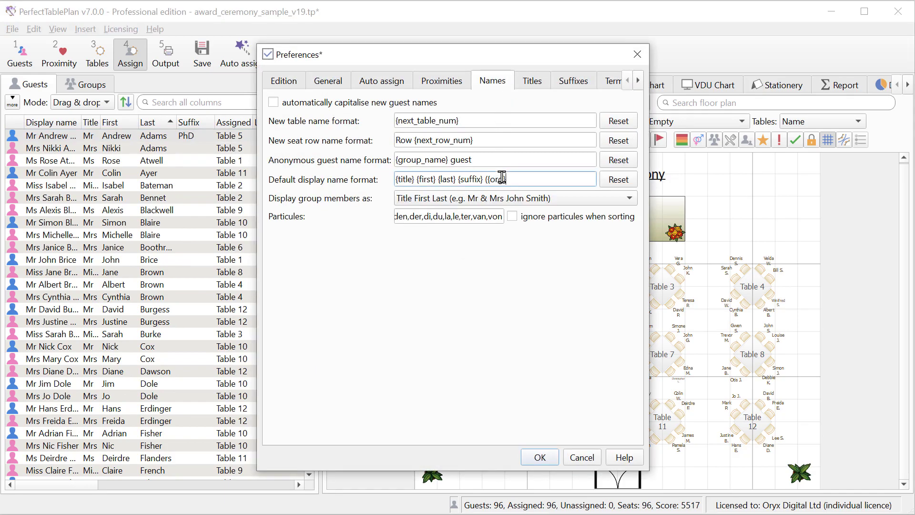
pyautogui.click(538, 457)
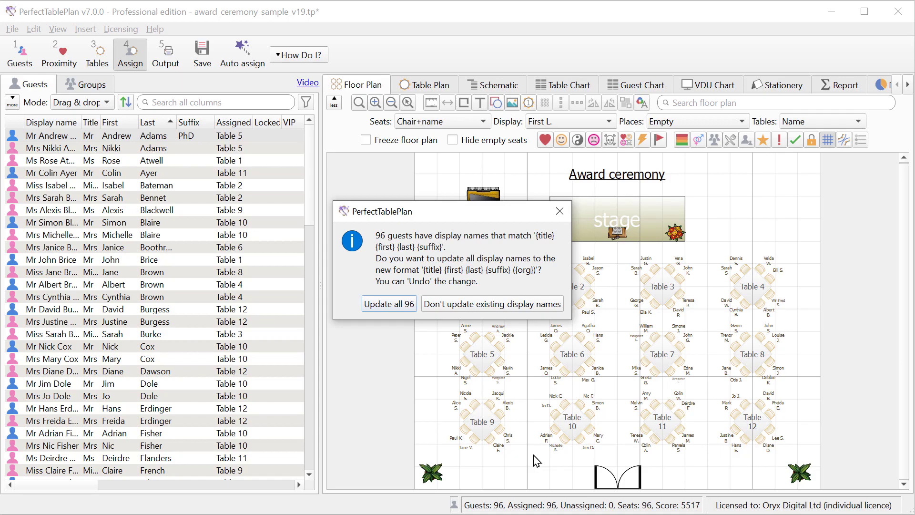
pyautogui.click(385, 304)
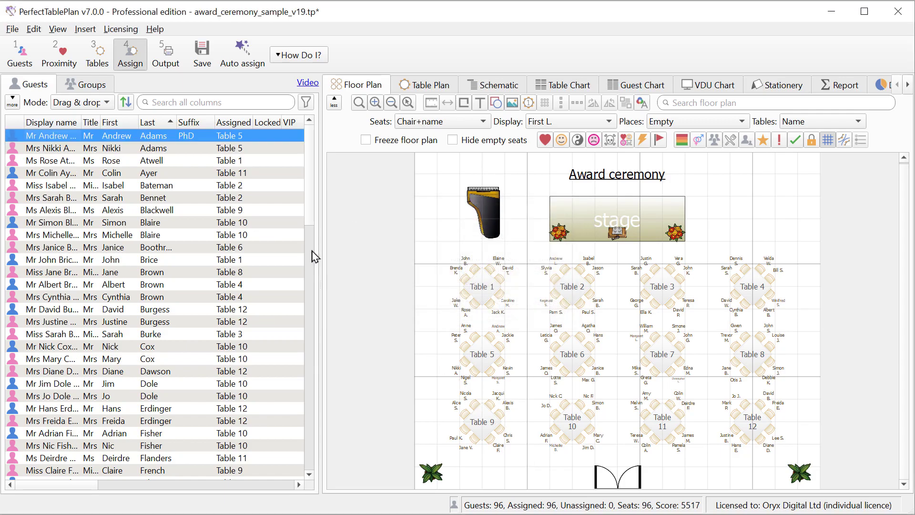
# Check the first guest's new display name, selecting its Acme Ltd part
pyautogui.doubleClick(160, 139)
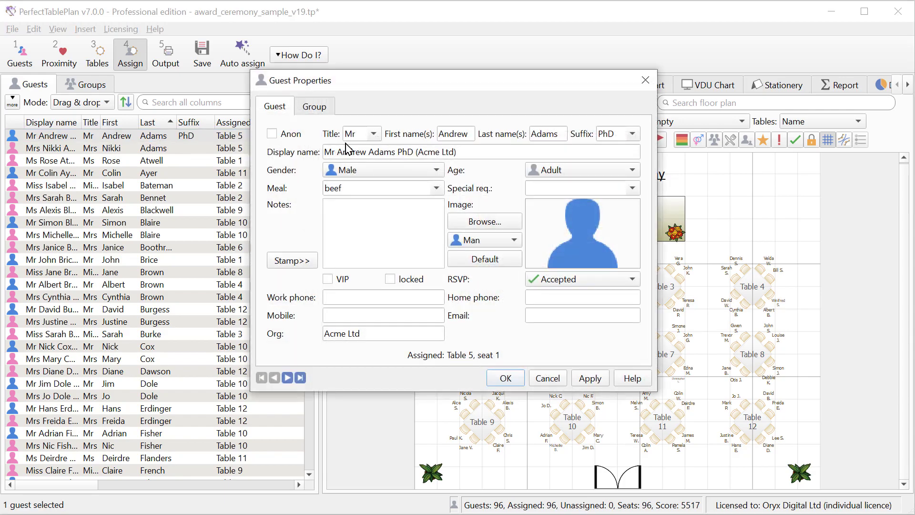
pyautogui.click(421, 151)
pyautogui.moveTo(420, 150); pyautogui.dragTo(455, 151)
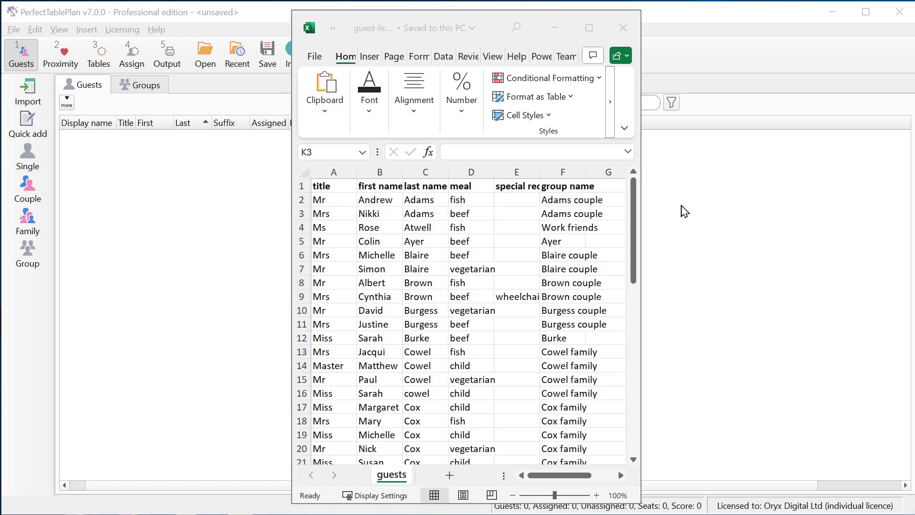
# Close the Excel workbook and drag guest-list.xlsx onto PerfectTablePlan's empty guest list to import it
pyautogui.click(624, 34)
pyautogui.click(624, 37)
pyautogui.moveTo(284, 108); pyautogui.dragTo(272, 230)
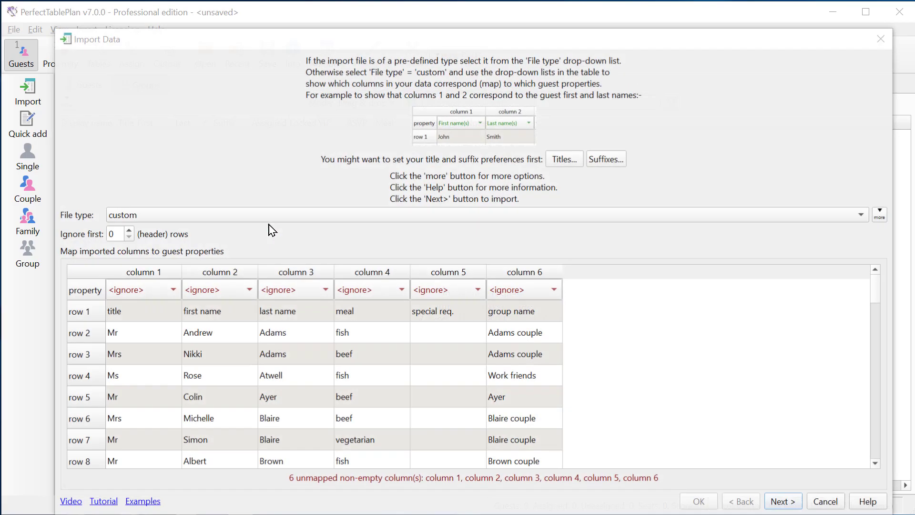
# Ignore 1 header row and map the first columns to Title(s), First name(s) and Last name(s)
pyautogui.click(128, 233)
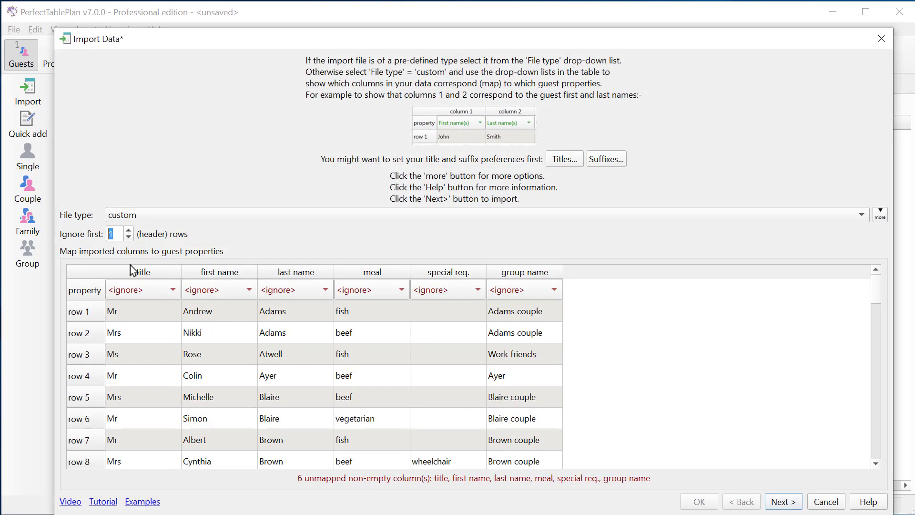
pyautogui.click(137, 286)
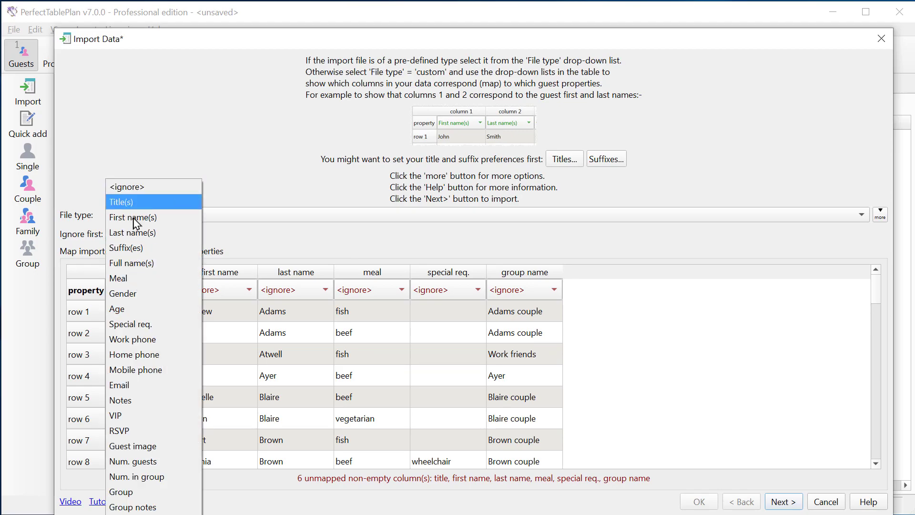
pyautogui.click(135, 202)
pyautogui.click(213, 291)
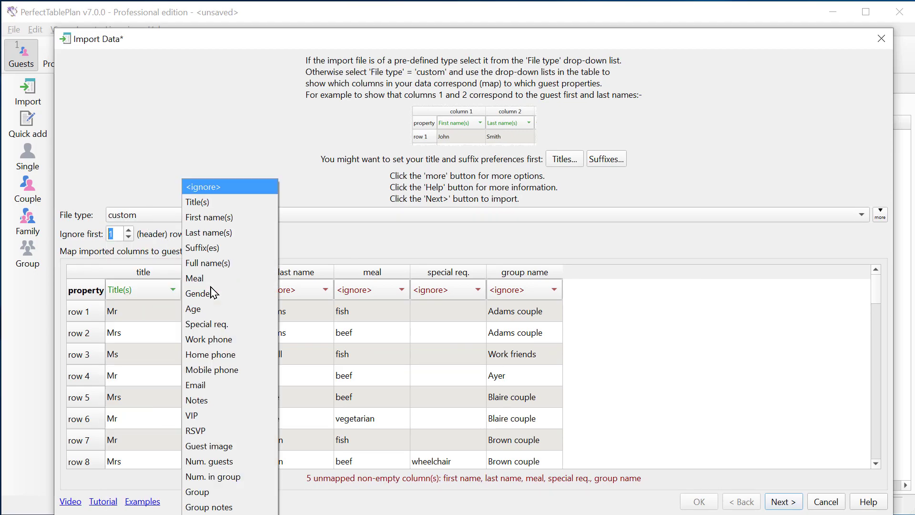
pyautogui.click(215, 217)
pyautogui.click(295, 303)
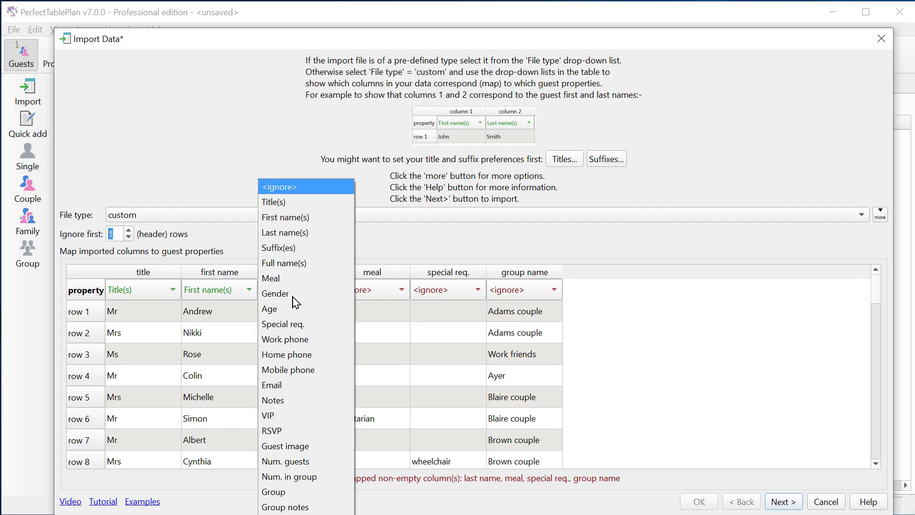
pyautogui.click(298, 234)
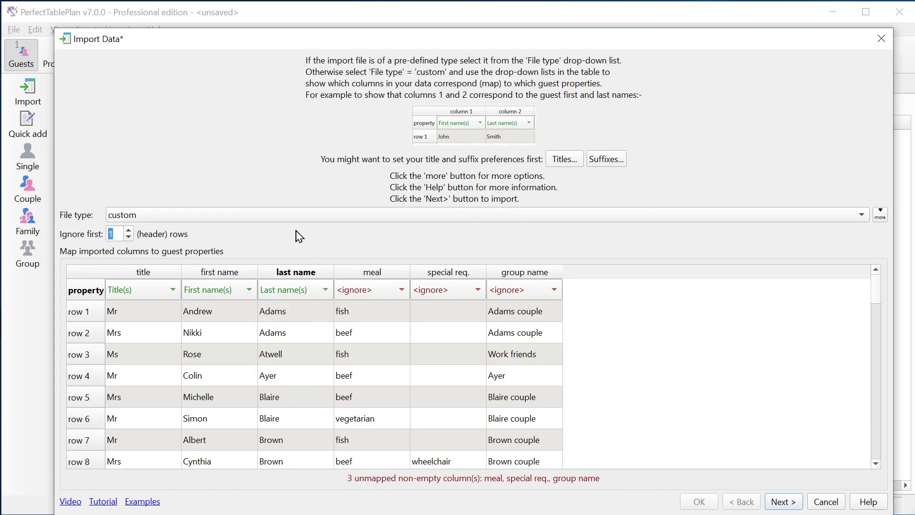
# Map the remaining columns to Meal, Special req. and Group
pyautogui.click(365, 290)
pyautogui.click(358, 281)
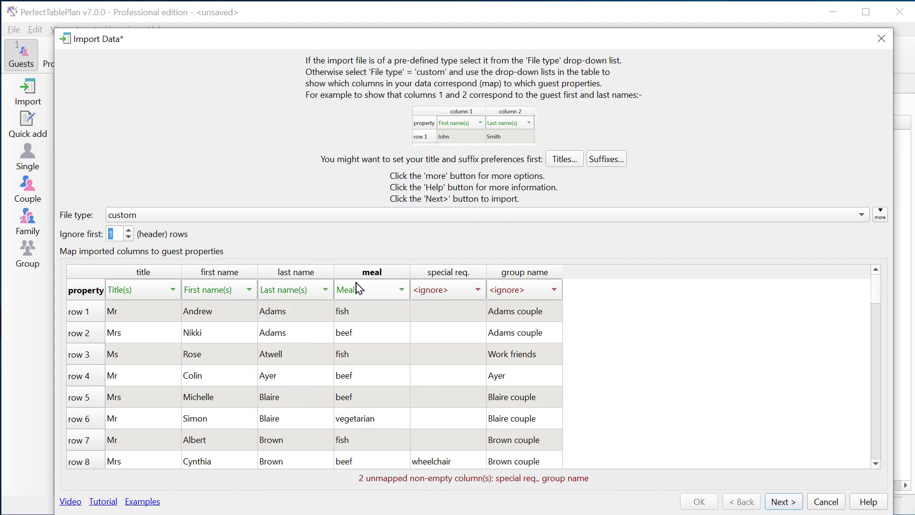
pyautogui.click(446, 291)
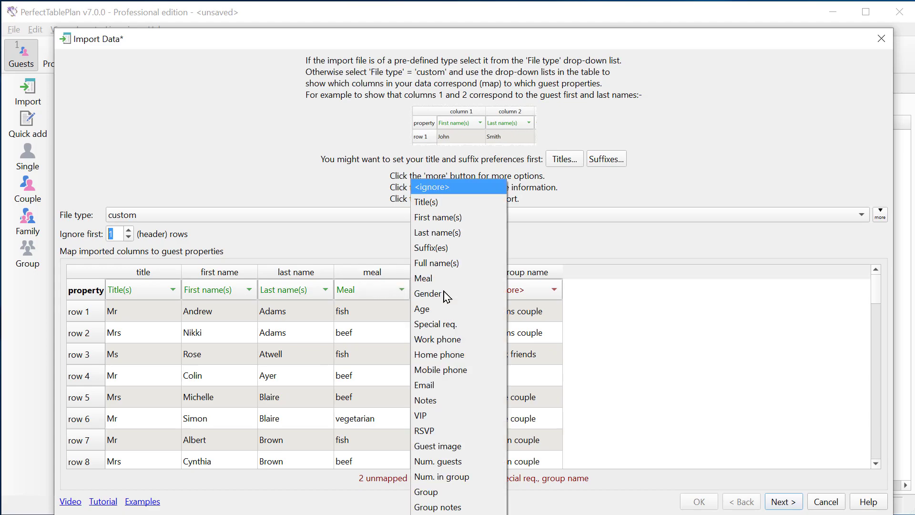
pyautogui.click(446, 327)
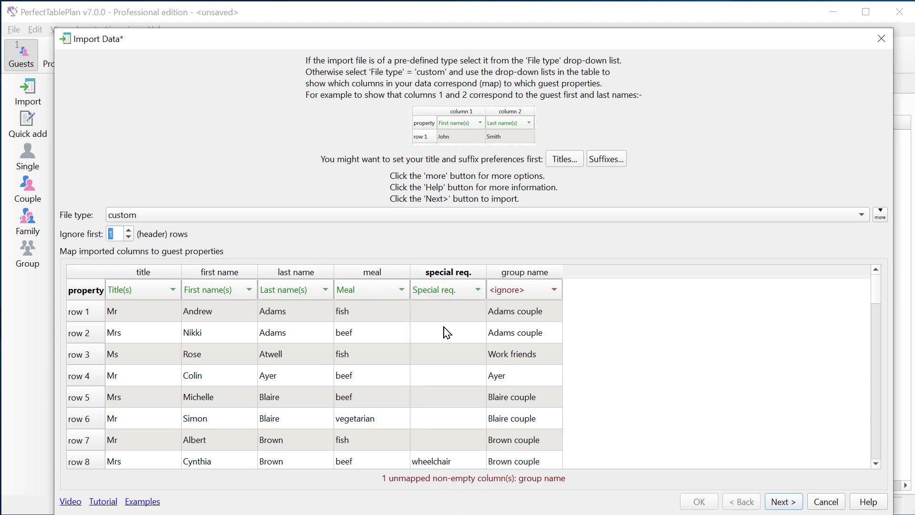
pyautogui.click(528, 295)
pyautogui.click(515, 493)
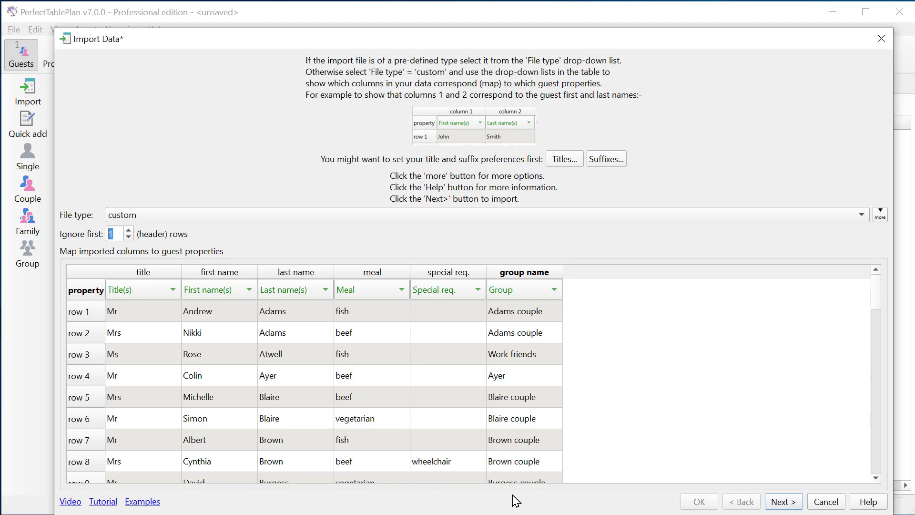
# Import the 50 guests and save the column mapping as 'mergeexample'
pyautogui.click(783, 502)
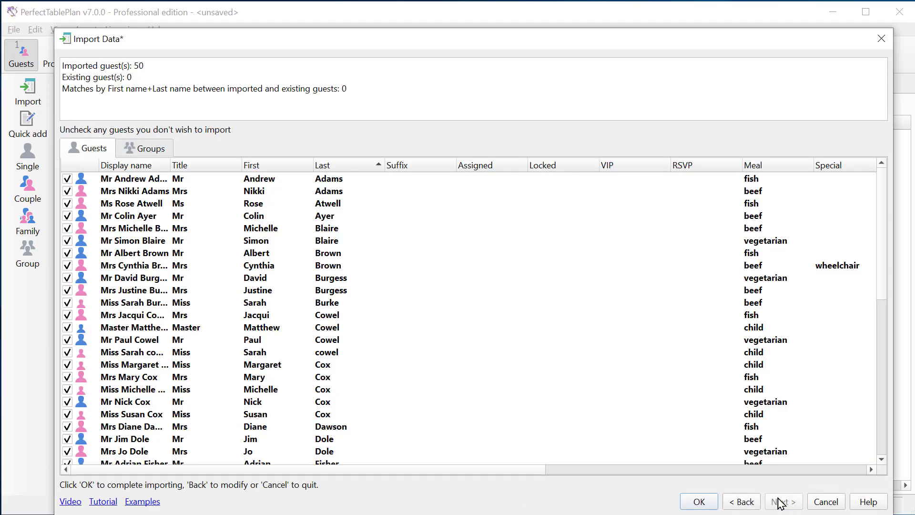
pyautogui.click(698, 501)
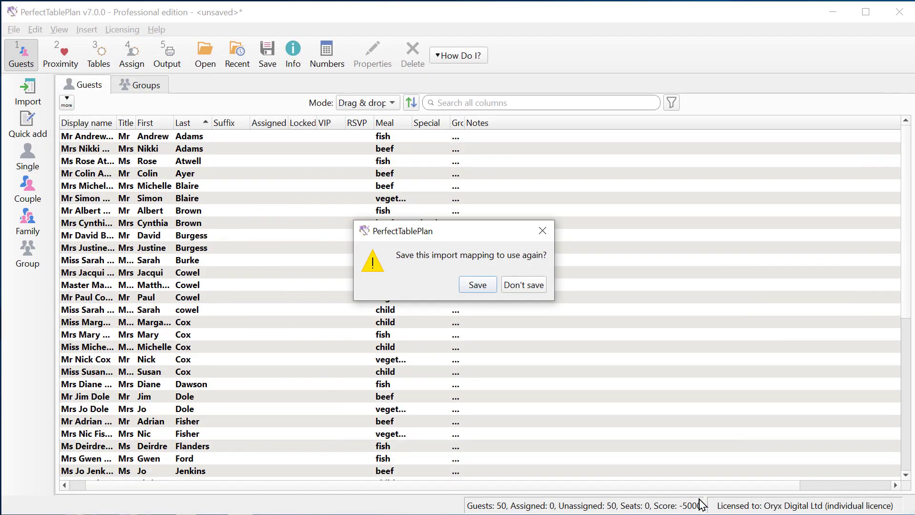
pyautogui.click(479, 286)
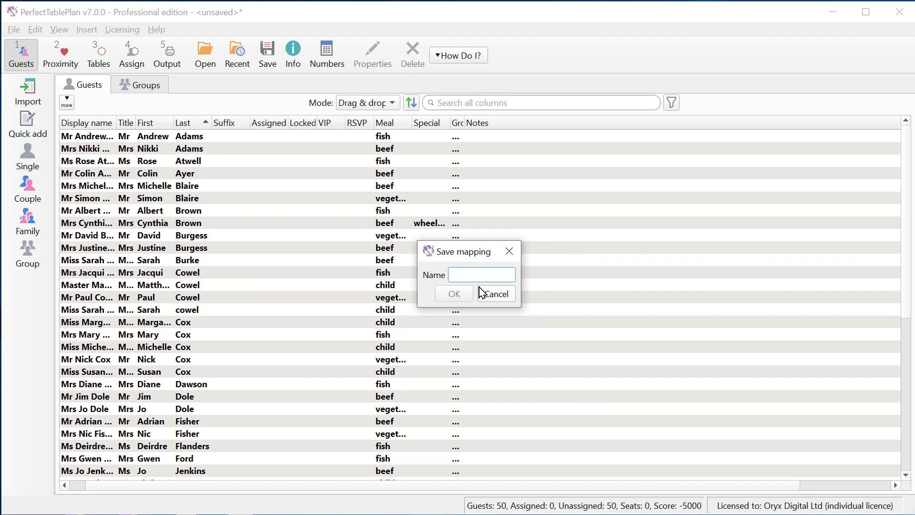
pyautogui.write('mergeexample')
pyautogui.click(454, 293)
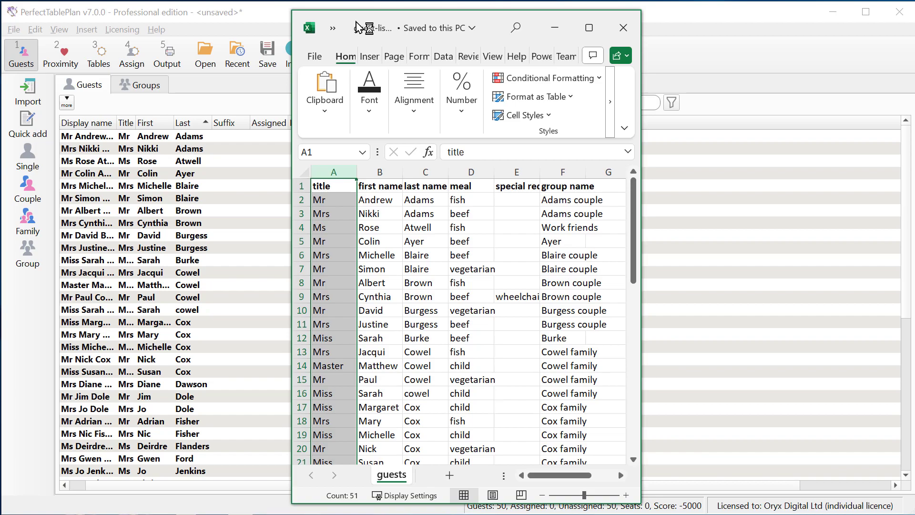
# Delete the guest in row 12 of the spreadsheet
pyautogui.click(301, 338)
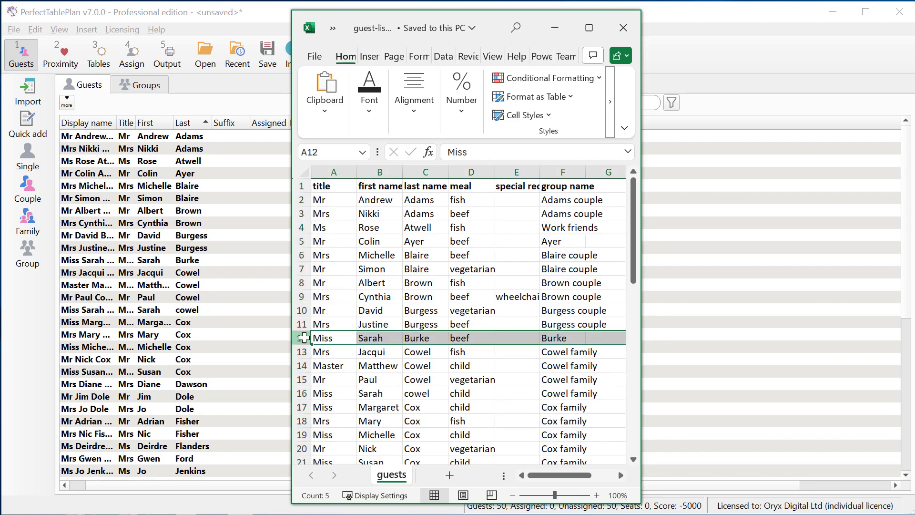
pyautogui.rightClick(301, 338)
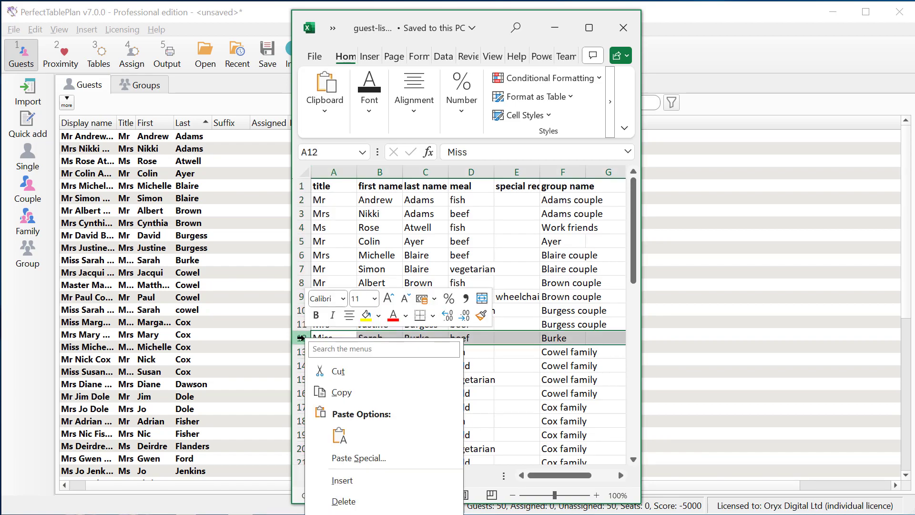
pyautogui.click(344, 500)
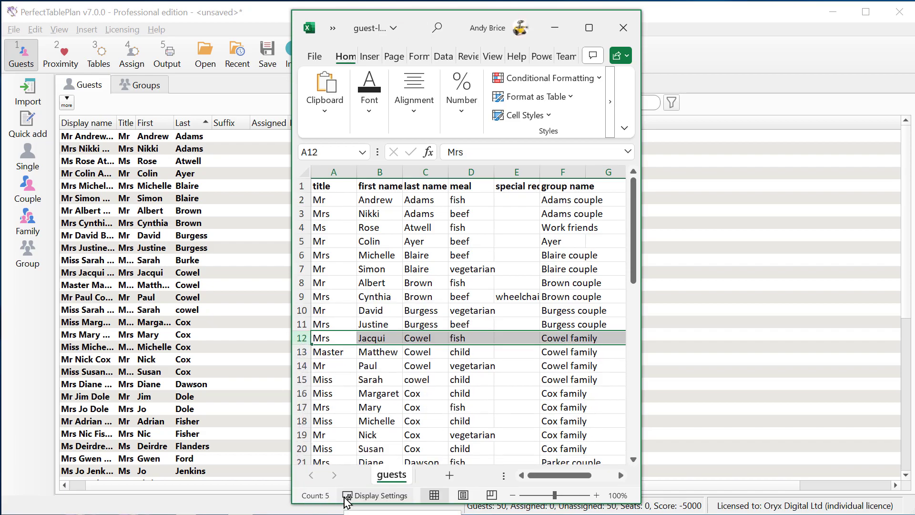
pyautogui.click(633, 443)
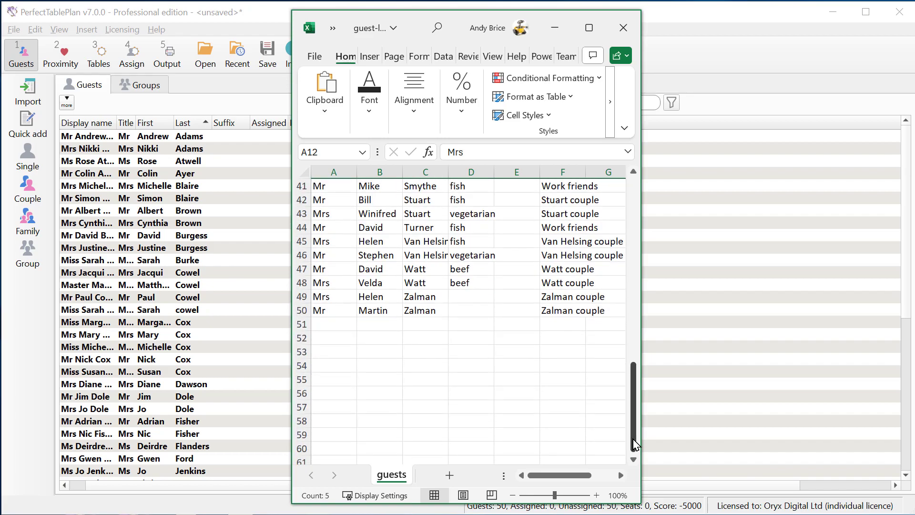
# Add a new row 51 guest: title Mr, first and last names, meal fish, and a group name
pyautogui.click(328, 321)
pyautogui.write('Mr')
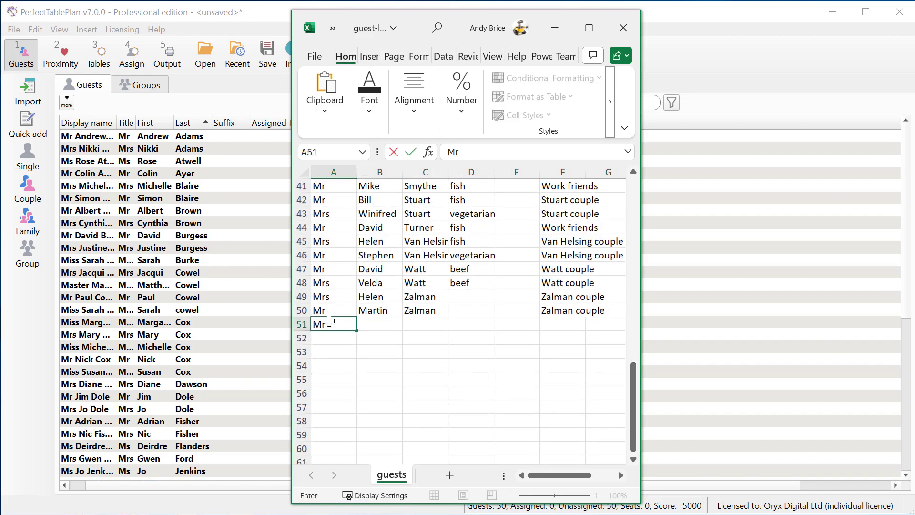
pyautogui.press('Tab')
pyautogui.write('John')
pyautogui.press('Tab')
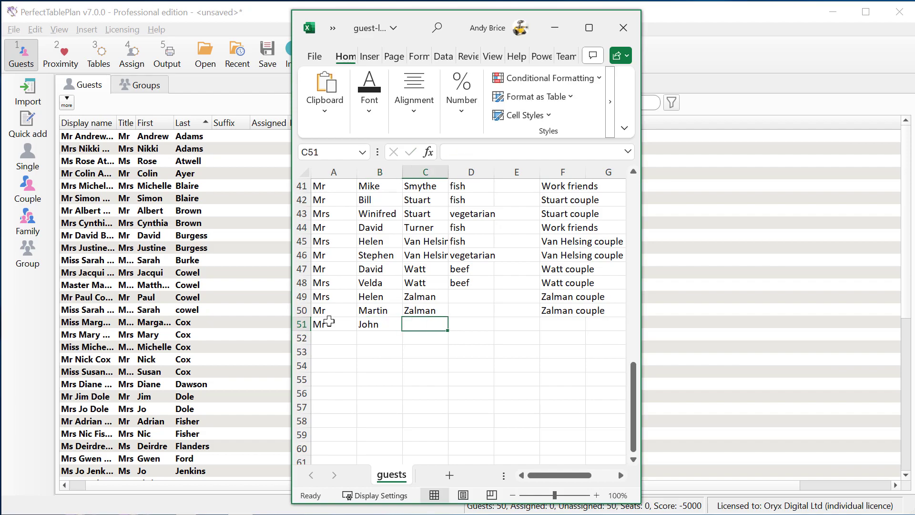
pyautogui.write('Smith')
pyautogui.press('Tab')
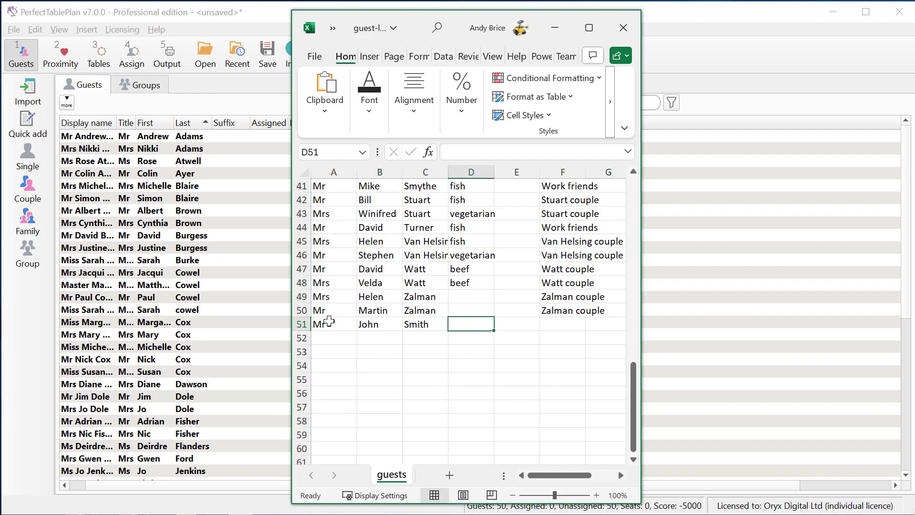
pyautogui.write('fish')
pyautogui.press('Tab')
pyautogui.press('Tab')
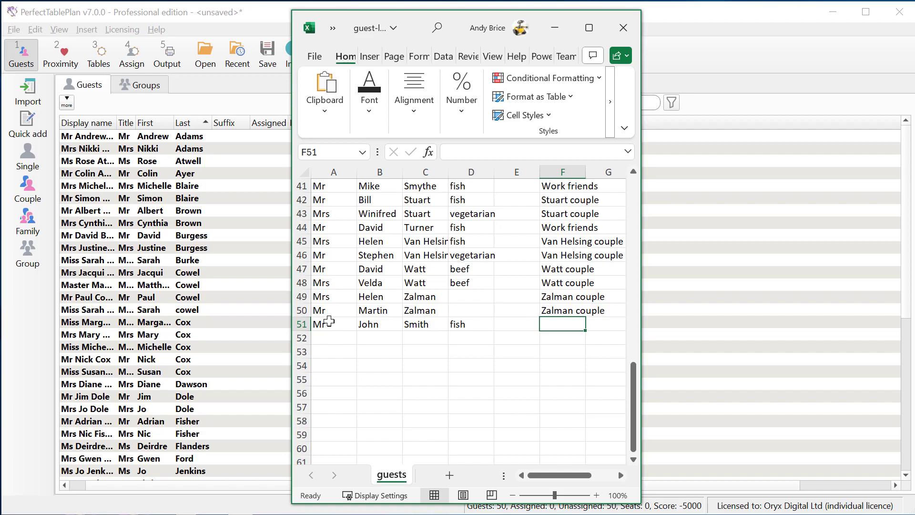
pyautogui.write('Smith')
pyautogui.press('Return')
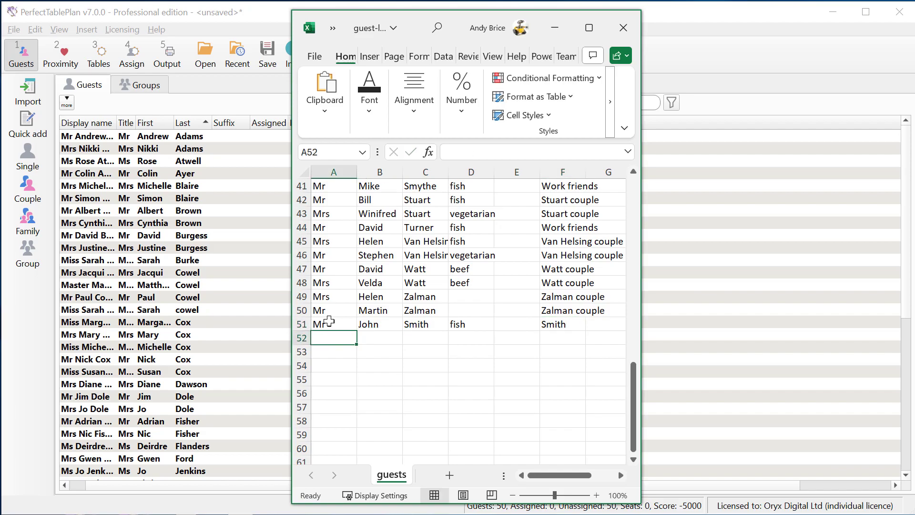
# Enter 'nut allergy' as the special request in cell E15
pyautogui.click(635, 200)
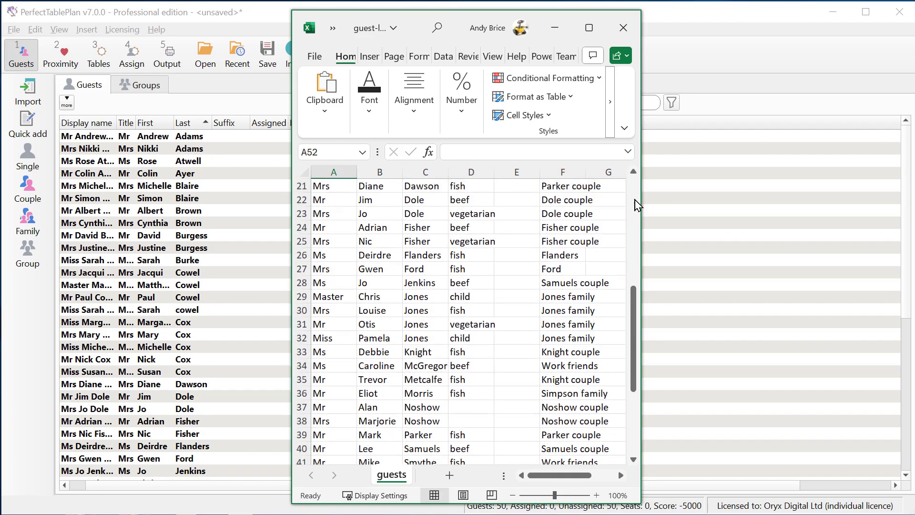
pyautogui.click(635, 201)
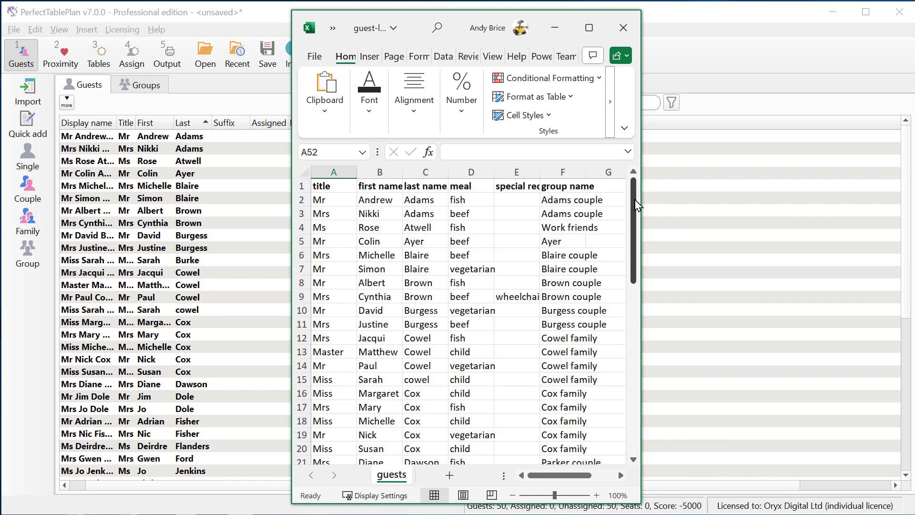
pyautogui.click(506, 381)
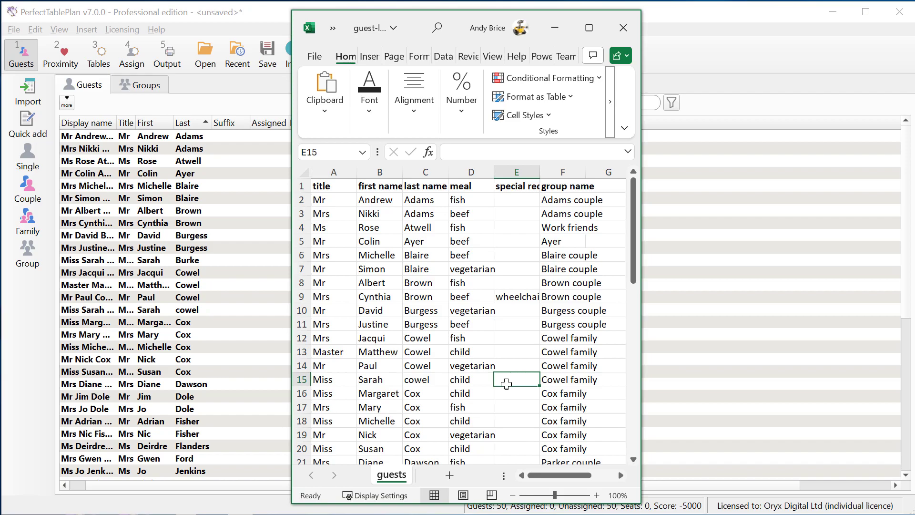
pyautogui.write('nut allergy')
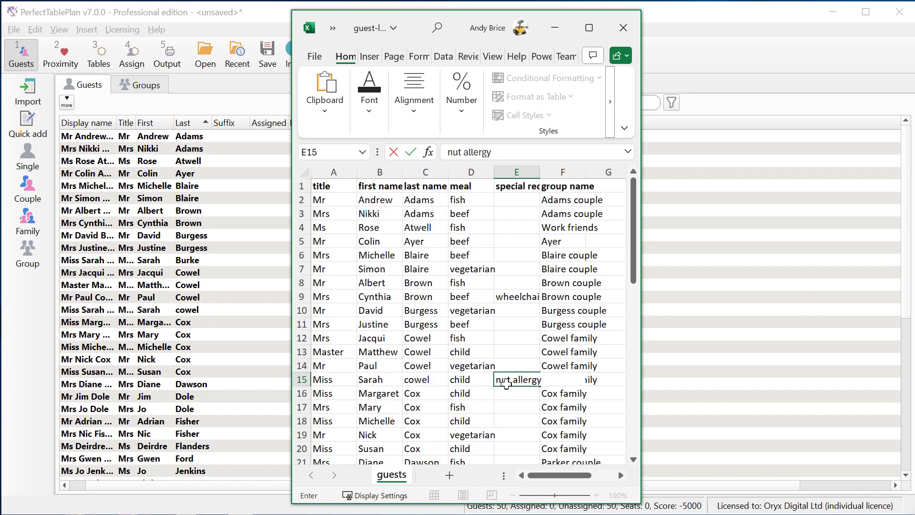
pyautogui.press('Return')
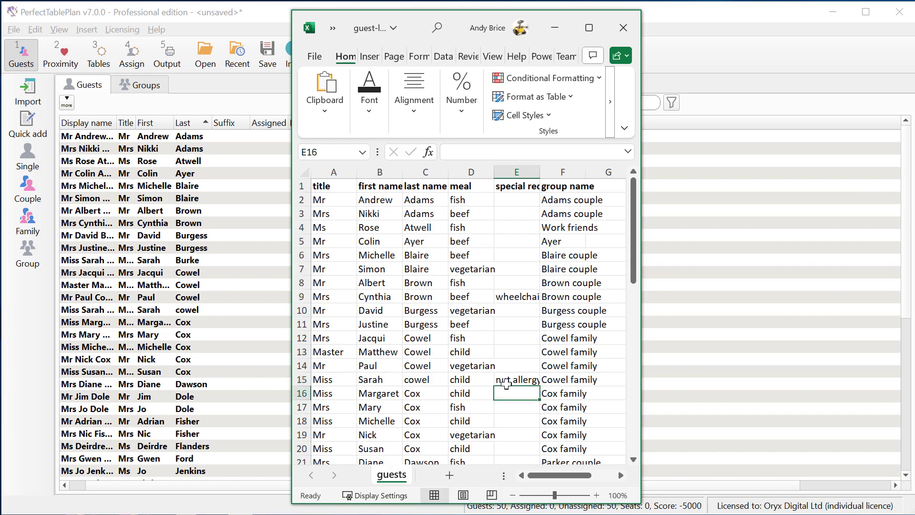
# Change the meal in D17 to 'beef' and save the workbook
pyautogui.press('Down')
pyautogui.press('Left')
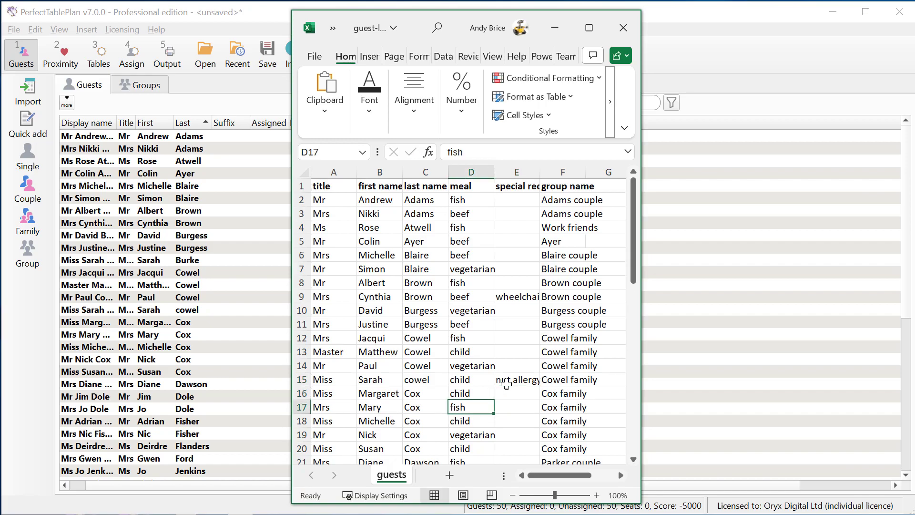
pyautogui.write('beef')
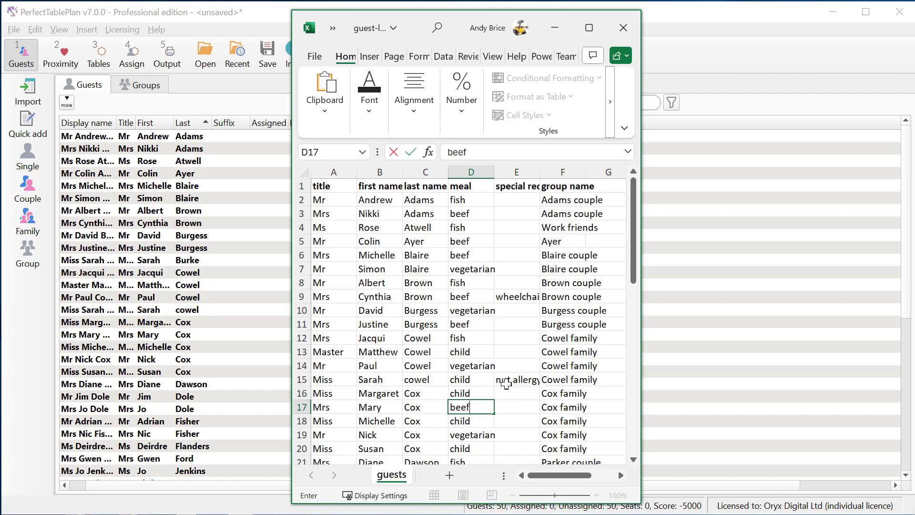
pyautogui.press('Return')
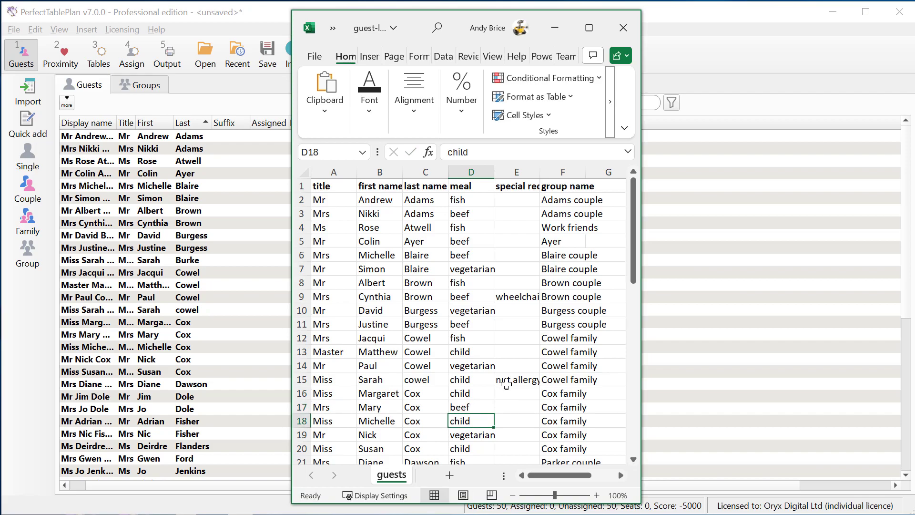
pyautogui.click(314, 56)
pyautogui.click(333, 252)
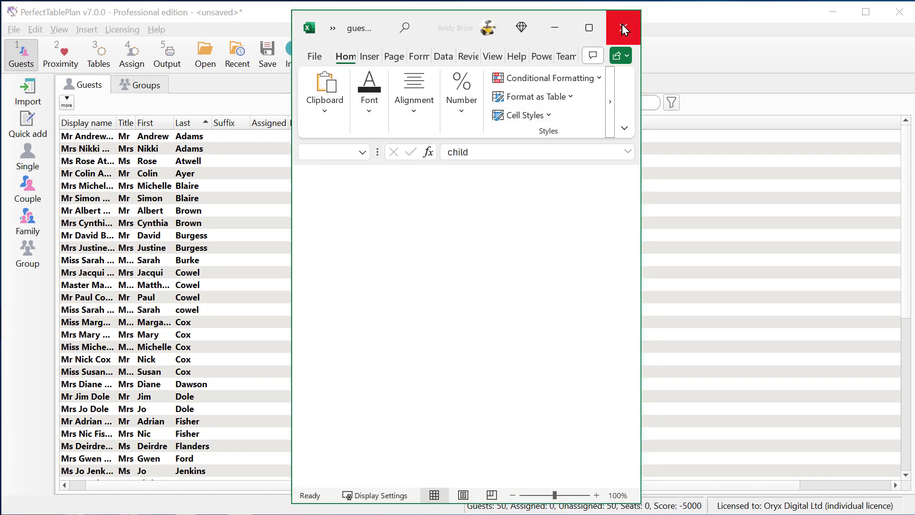
# Close Excel, drag the edited sheet onto the guest list, and import using the mergeexample file type
pyautogui.click(622, 26)
pyautogui.moveTo(624, 30); pyautogui.dragTo(241, 221)
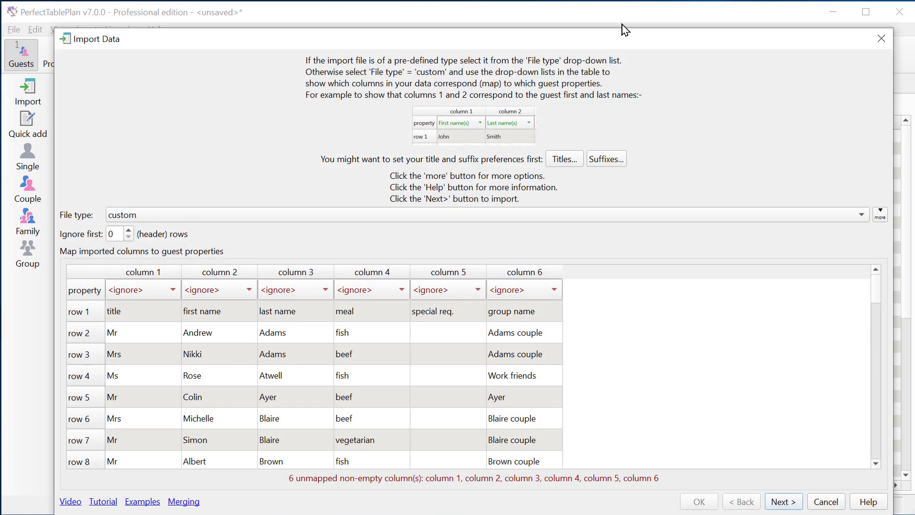
pyautogui.click(262, 216)
pyautogui.click(228, 504)
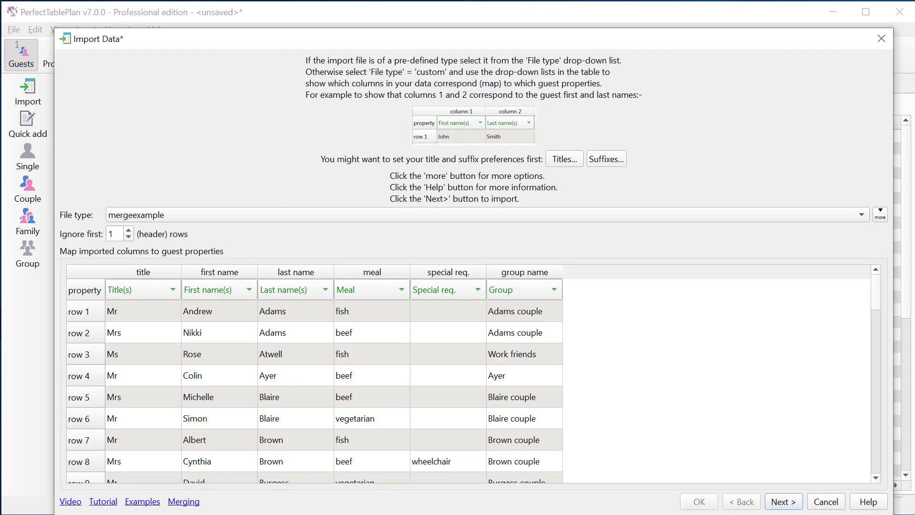
pyautogui.click(783, 501)
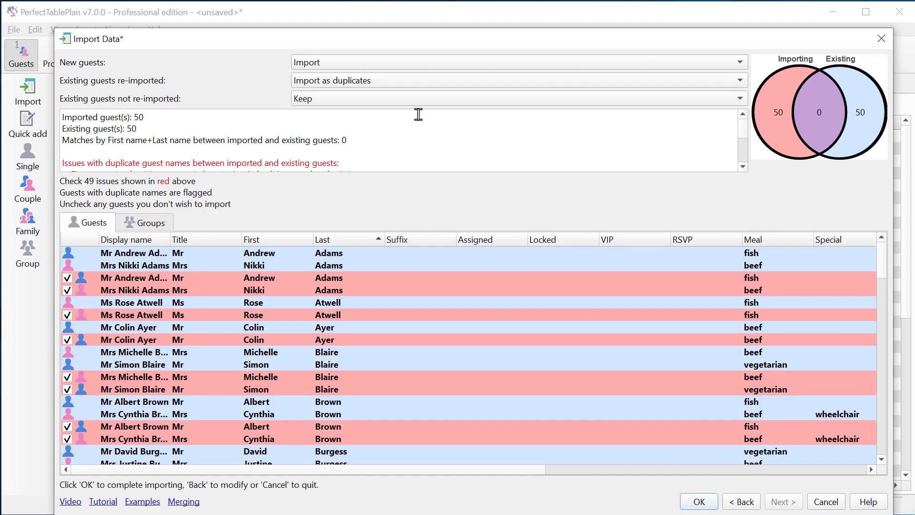
pyautogui.click(355, 67)
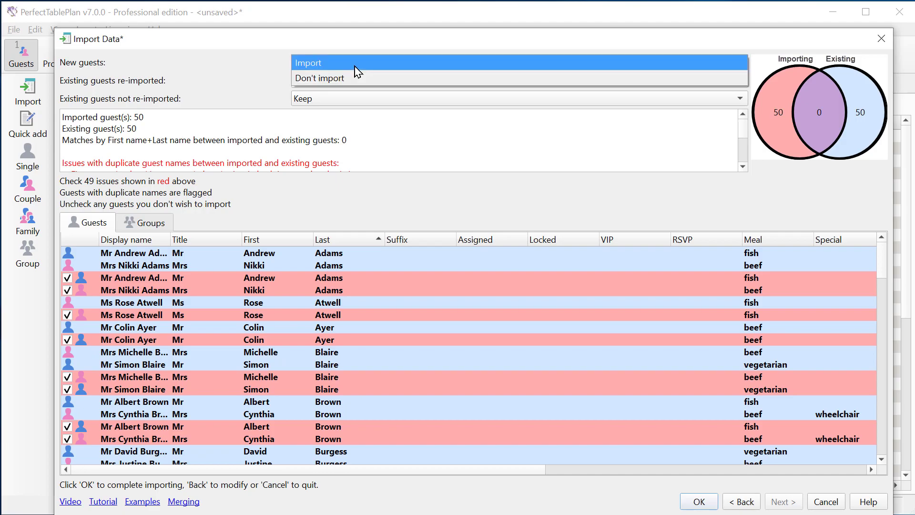
pyautogui.click(363, 66)
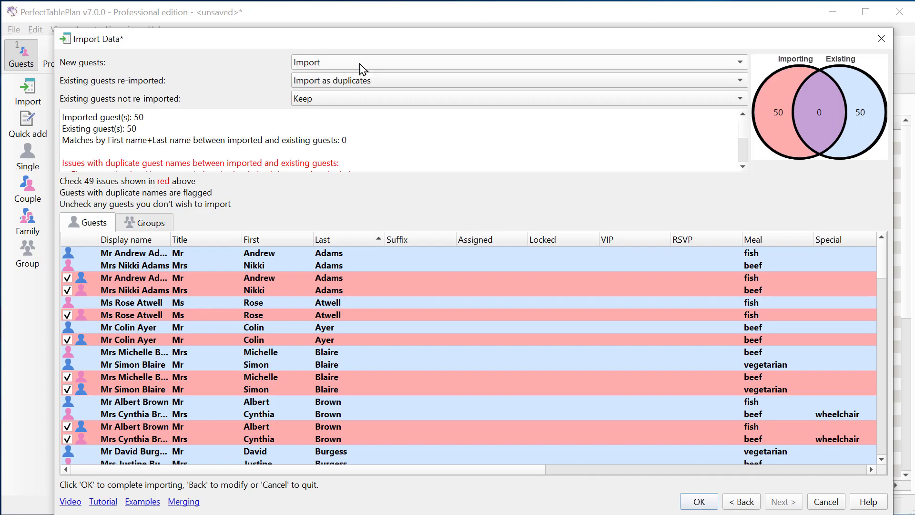
pyautogui.click(359, 84)
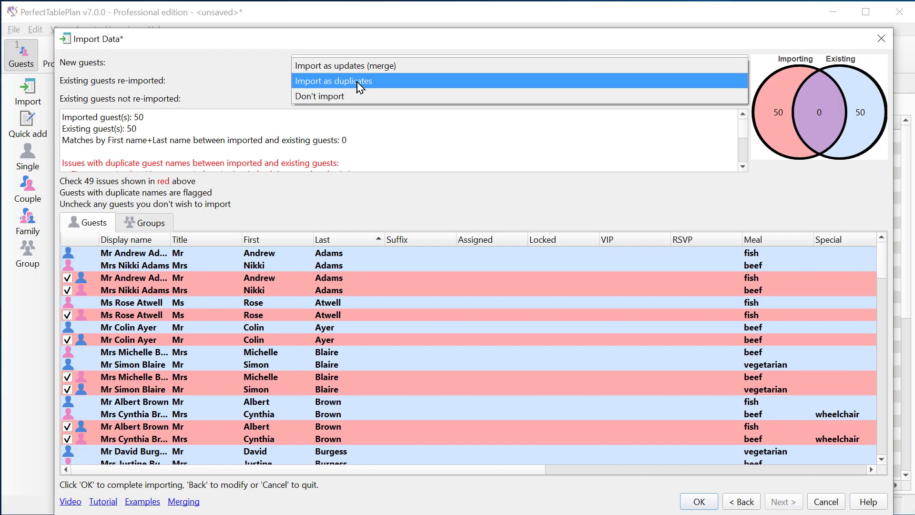
pyautogui.click(359, 85)
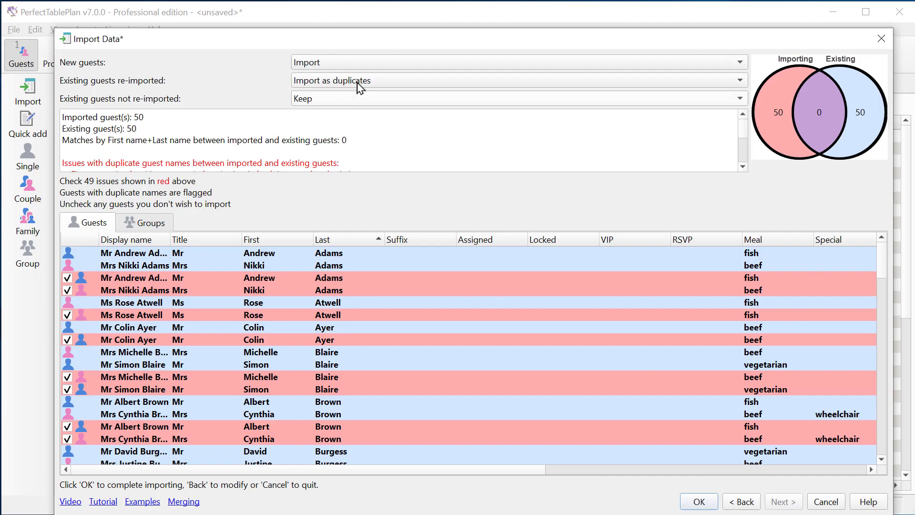
pyautogui.click(361, 97)
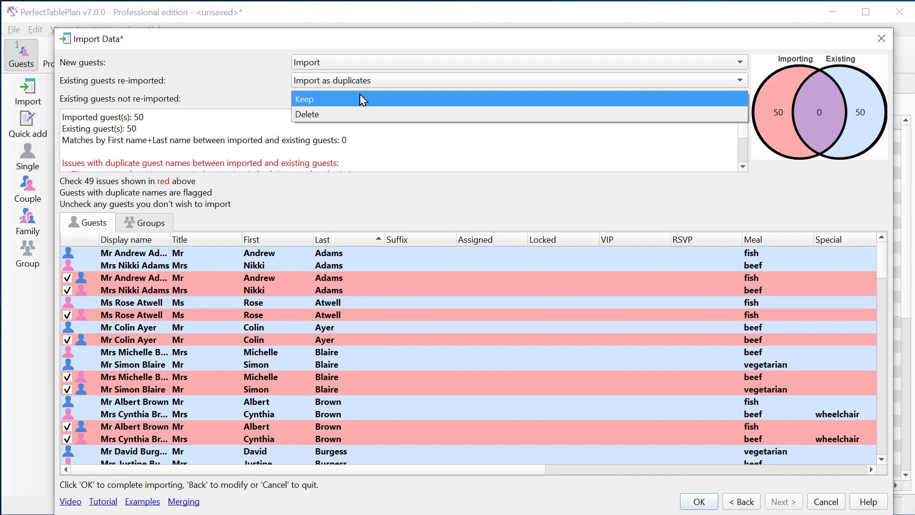
pyautogui.click(361, 98)
pyautogui.click(362, 86)
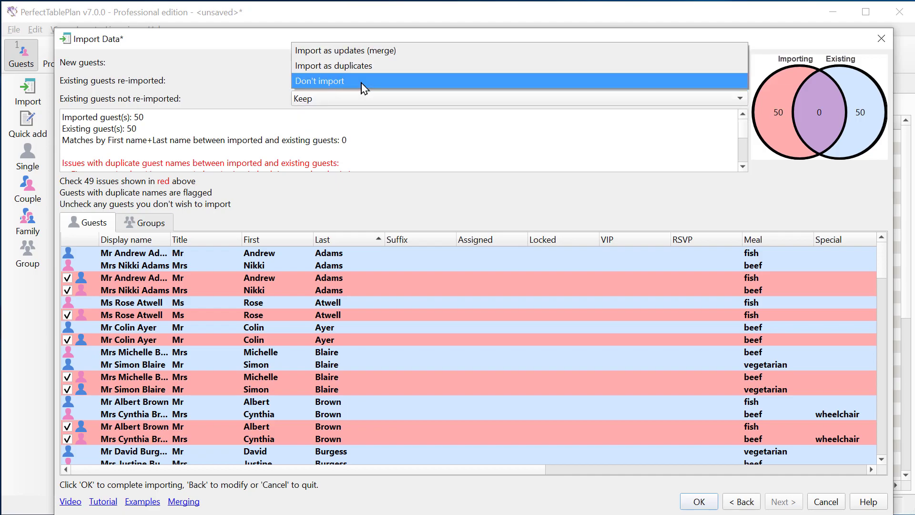
# Set re-imported existing guests to 'Import as updates (merge)' and review the highlighted changed cells
pyautogui.click(368, 51)
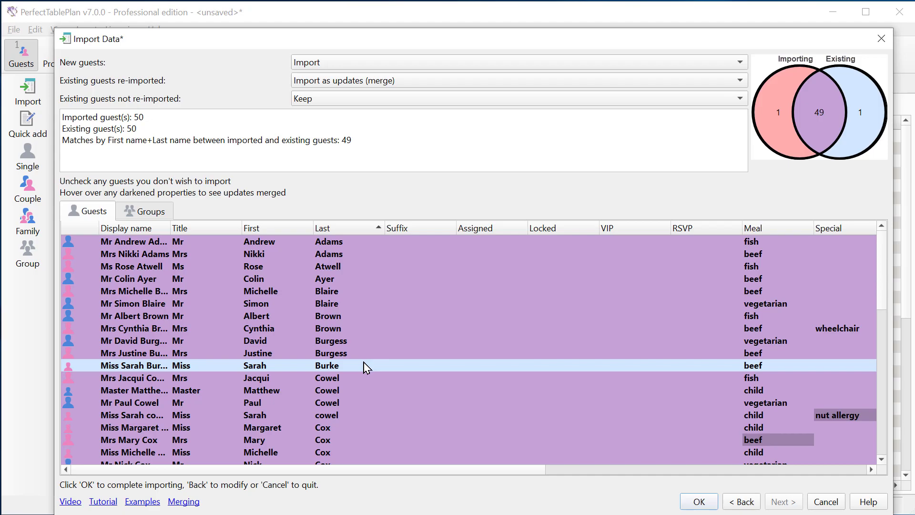
pyautogui.moveTo(881, 286); pyautogui.dragTo(879, 484)
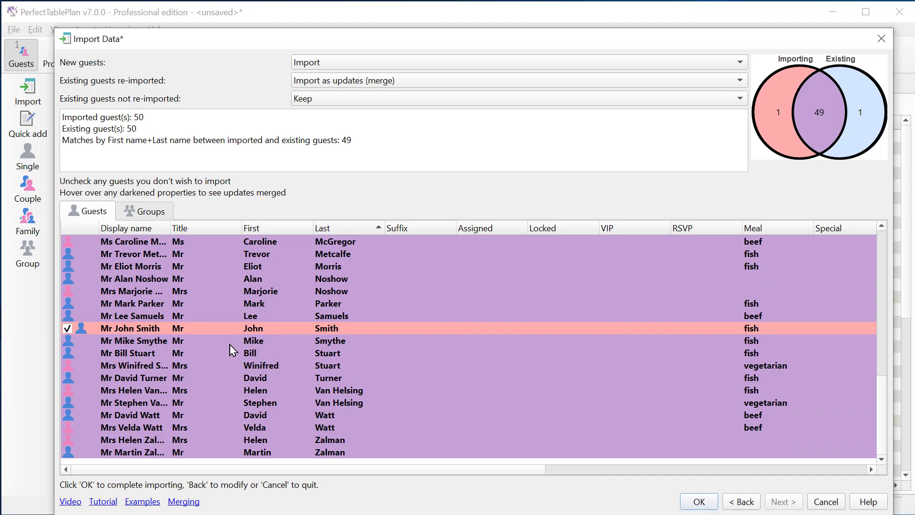
pyautogui.scroll(7, 876, 355)
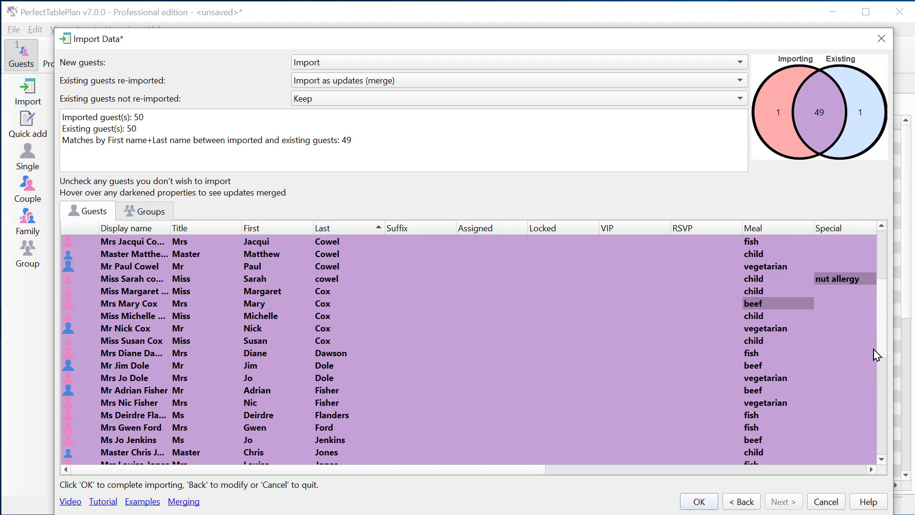
pyautogui.scroll(4, 876, 355)
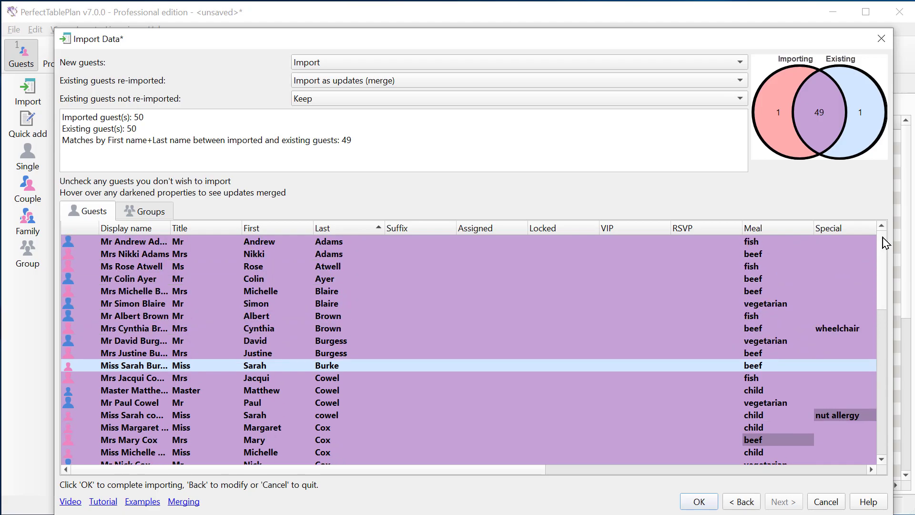
pyautogui.moveTo(835, 415)
pyautogui.moveTo(751, 439)
# Set 'Existing guests not re-imported' to Delete and 'New guests' to 'Don't import'
pyautogui.click(356, 99)
pyautogui.click(358, 114)
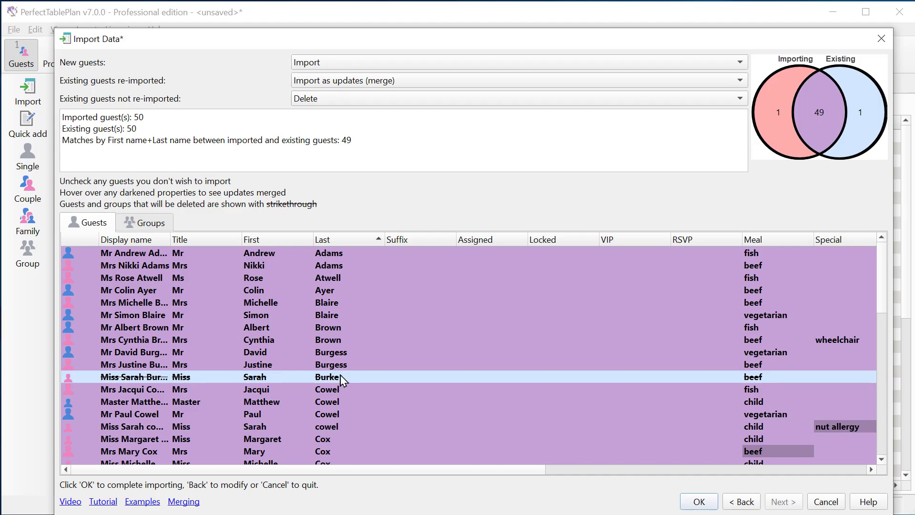
pyautogui.moveTo(882, 305); pyautogui.dragTo(883, 430)
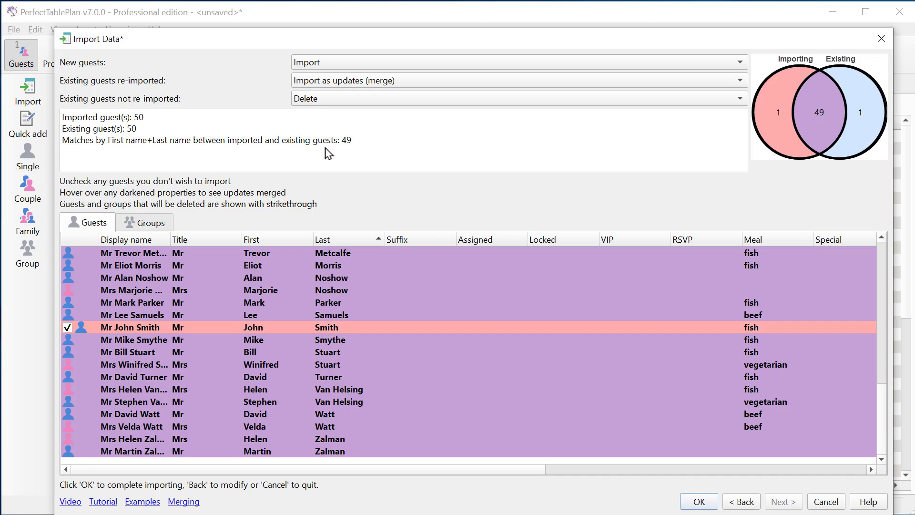
pyautogui.click(329, 62)
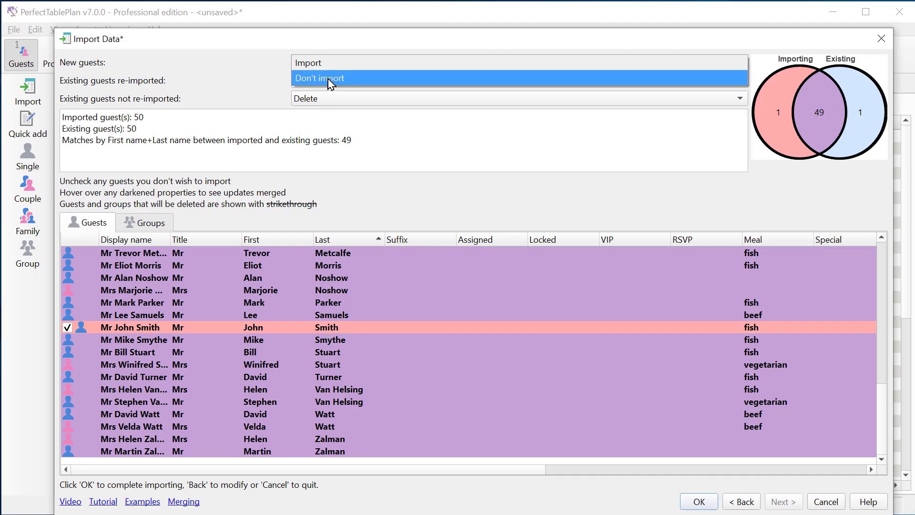
pyautogui.click(330, 78)
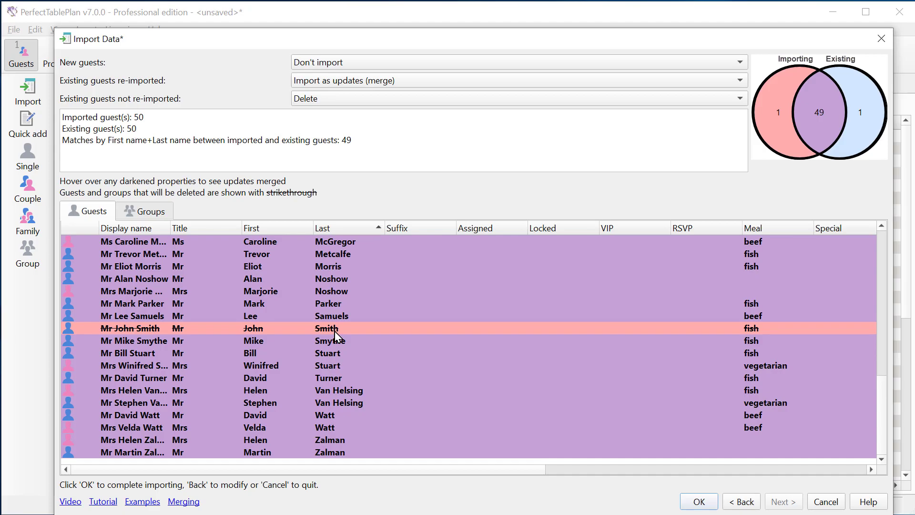
# Confirm the Import Data dialog to finish the merge import
pyautogui.click(698, 503)
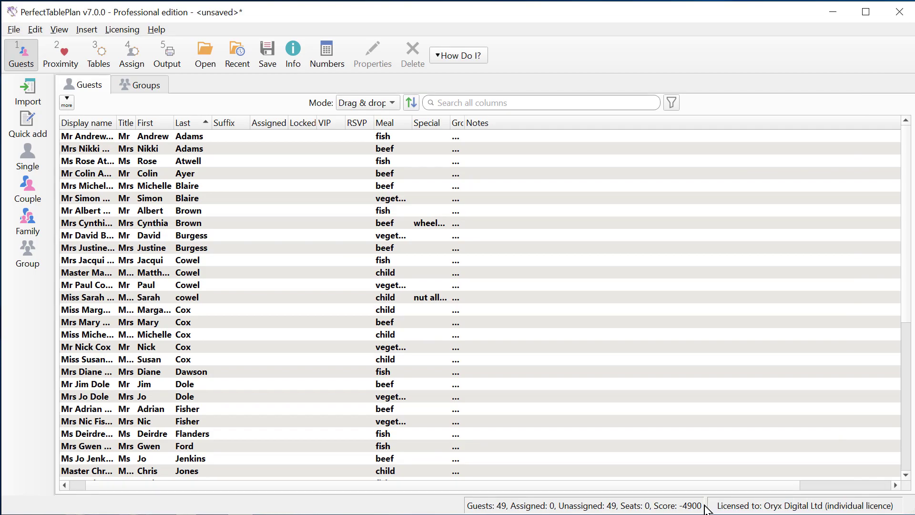